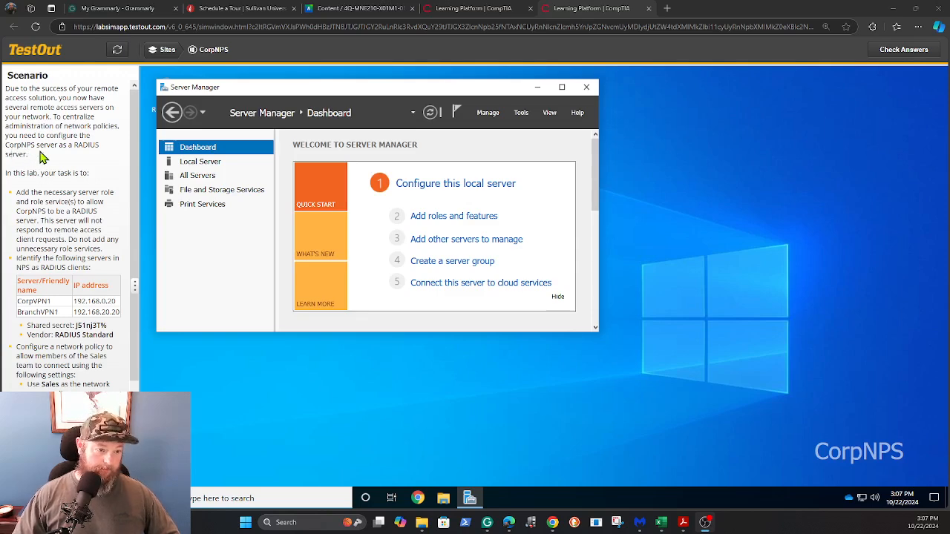
# Start the Add Roles and Features wizard with role-based installation targeting CorpNPS
pyautogui.scroll(-2, 41, 157)
pyautogui.scroll(2, 45, 162)
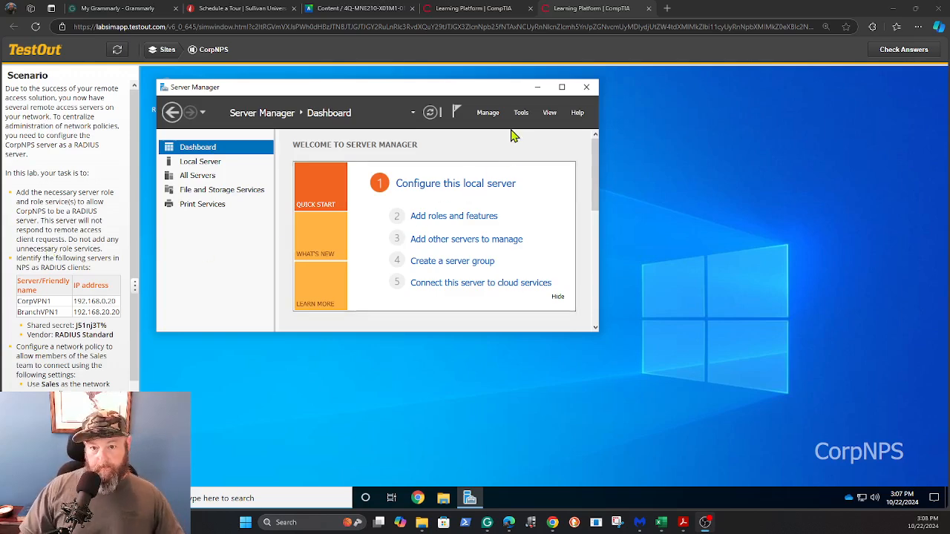
pyautogui.click(430, 219)
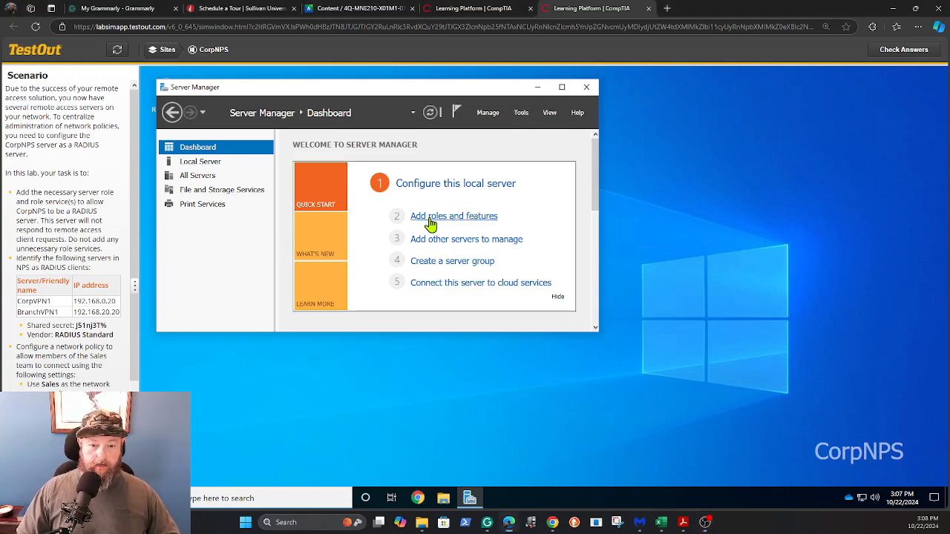
pyautogui.click(458, 374)
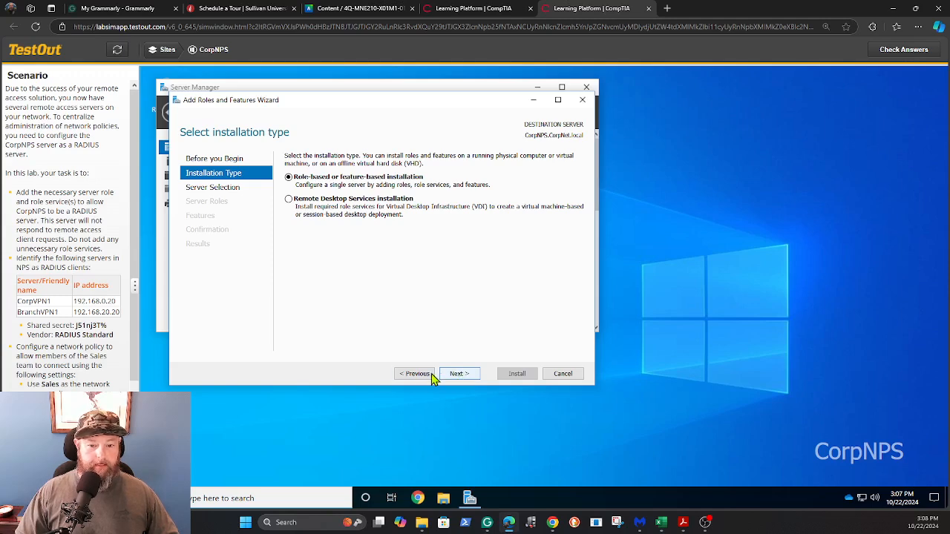
pyautogui.click(428, 374)
pyautogui.click(456, 375)
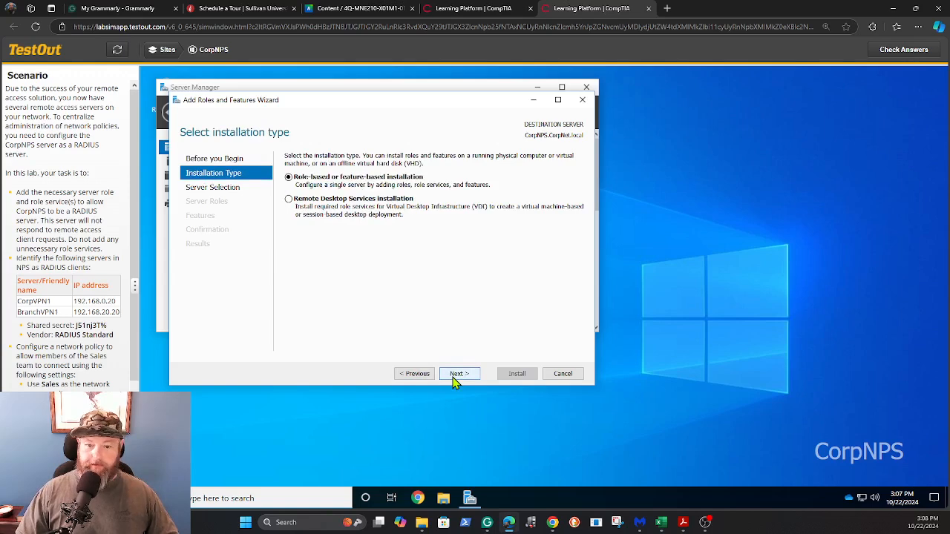
pyautogui.click(456, 376)
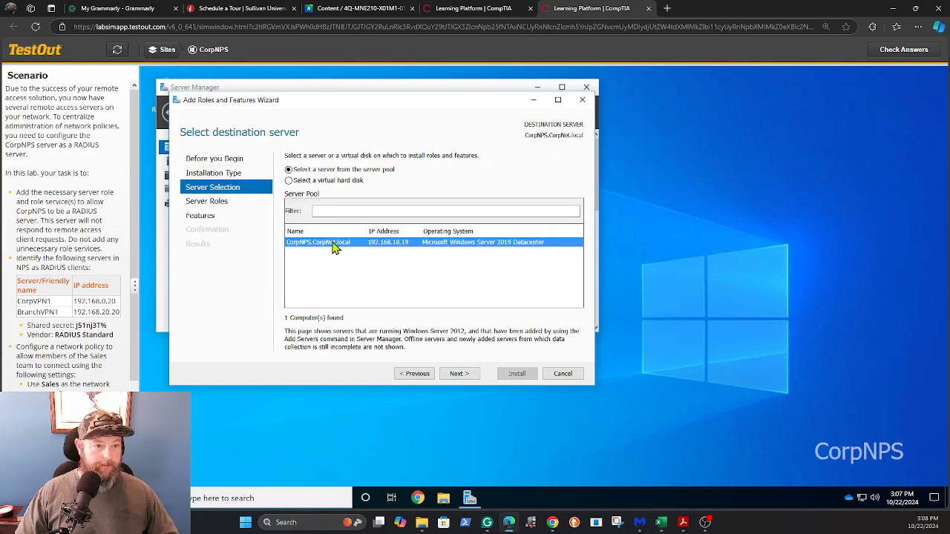
pyautogui.click(459, 375)
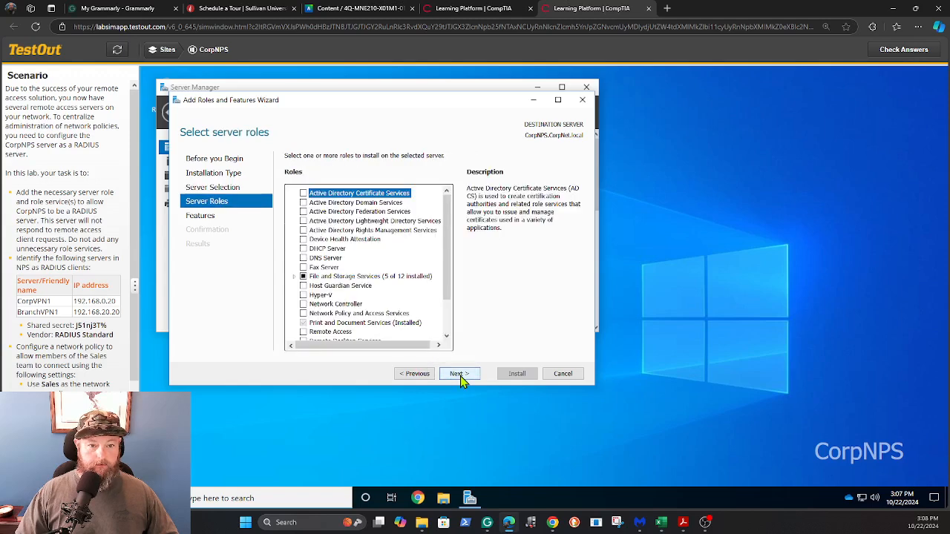
pyautogui.scroll(-1, 395, 276)
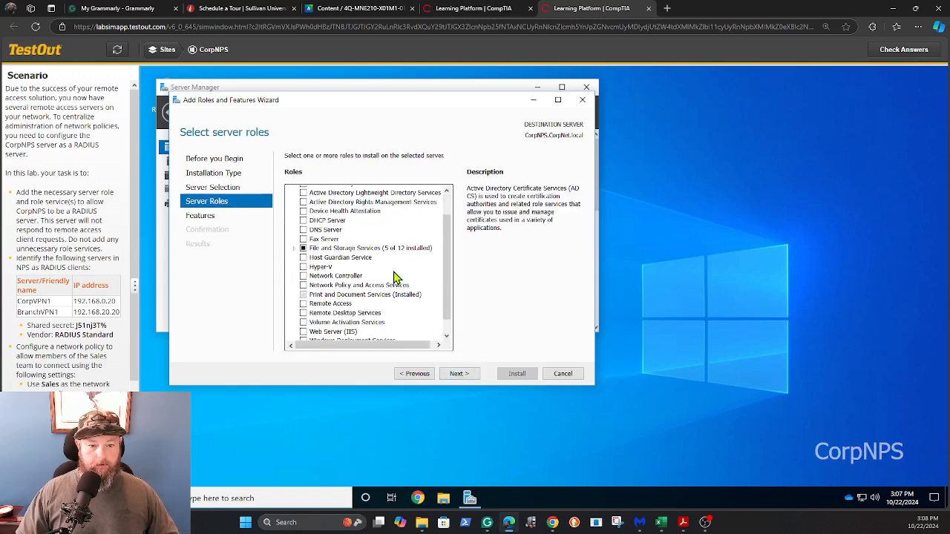
# Install Network Policy and Access Services with only Network Policy Server and its management tools
pyautogui.click(303, 285)
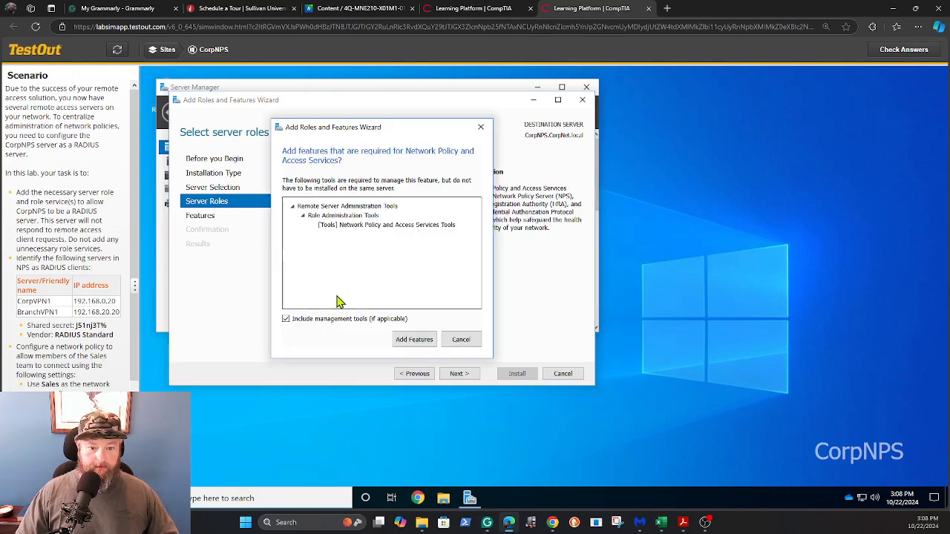
pyautogui.click(416, 342)
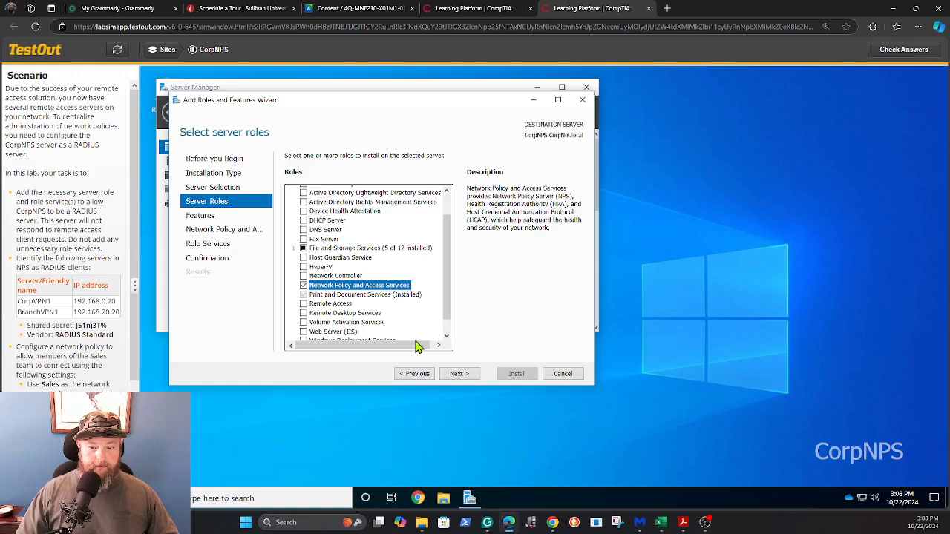
pyautogui.click(458, 373)
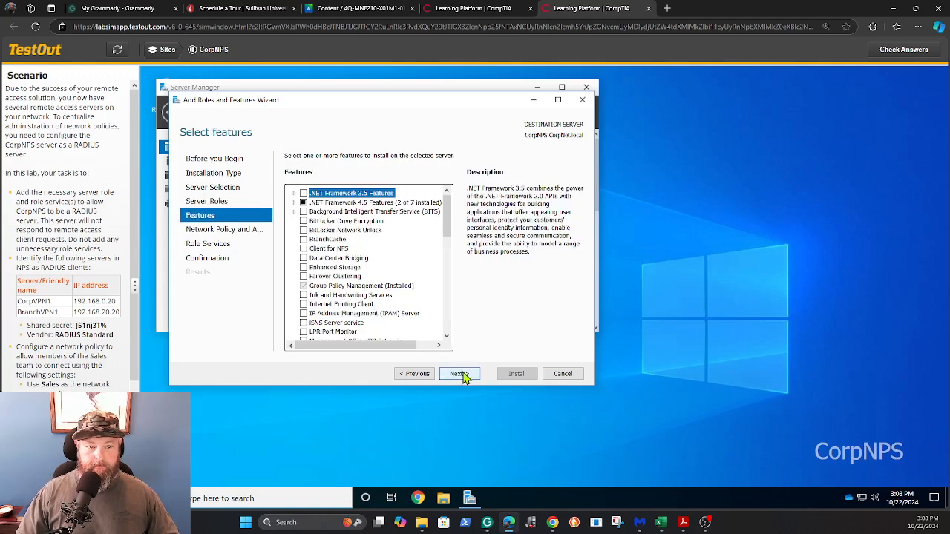
pyautogui.click(459, 373)
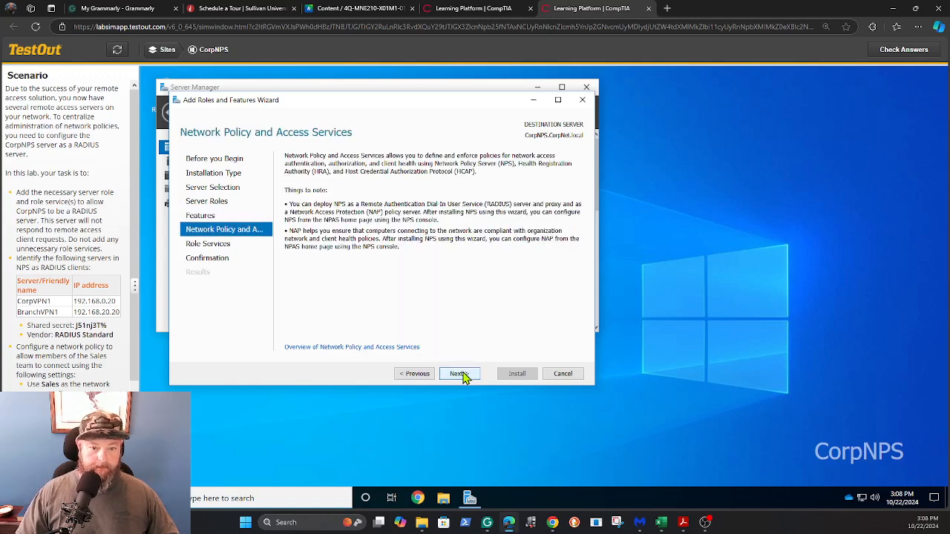
pyautogui.click(458, 373)
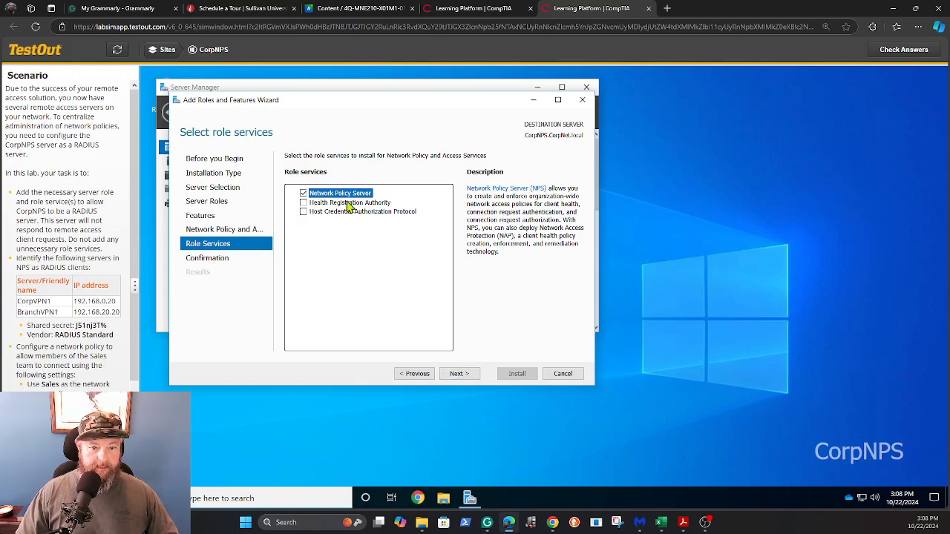
pyautogui.click(456, 375)
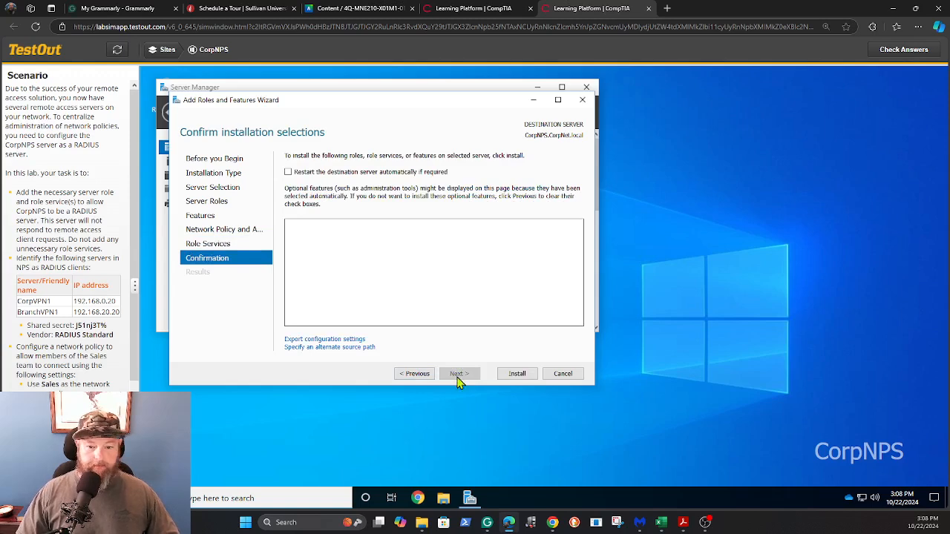
pyautogui.click(518, 374)
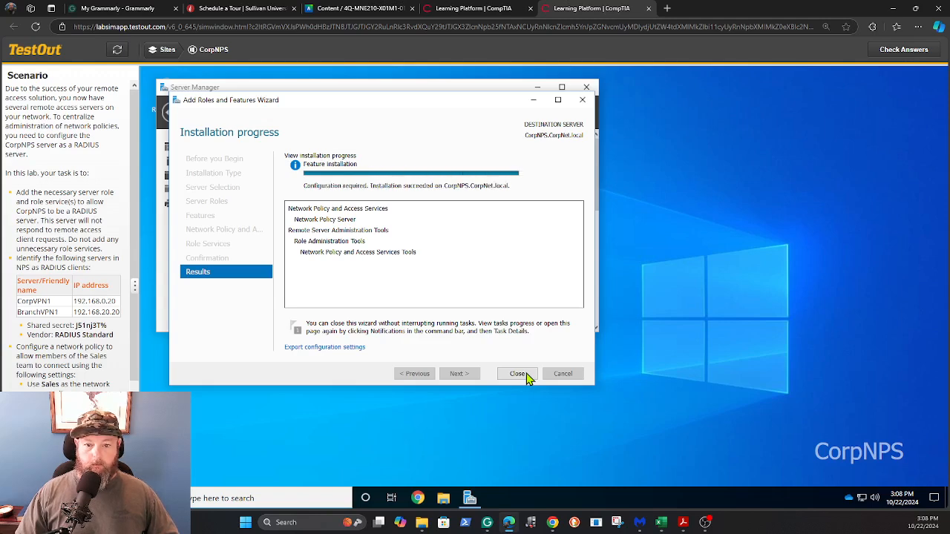
pyautogui.click(526, 377)
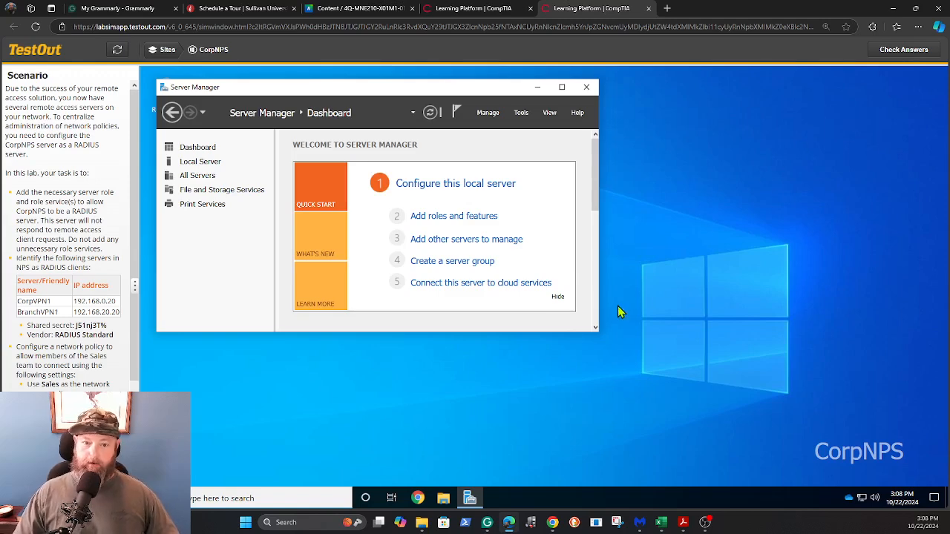
pyautogui.click(896, 55)
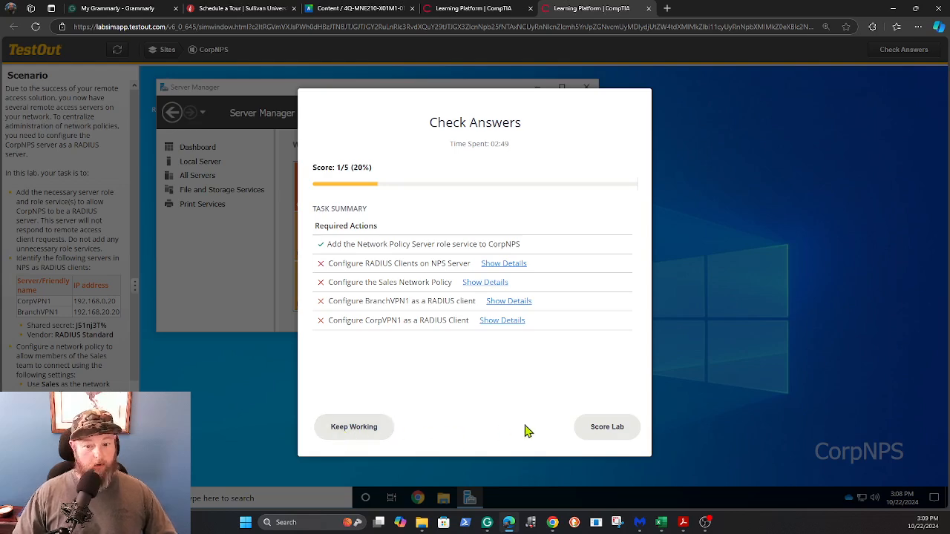
pyautogui.click(349, 430)
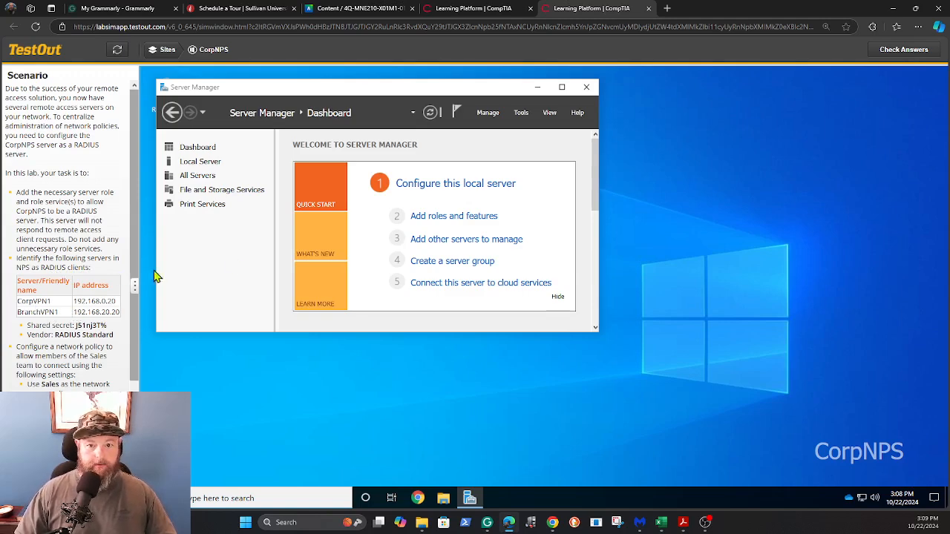
# Launch the Network Policy Server console and open a New RADIUS Client form under RADIUS Clients
pyautogui.click(521, 113)
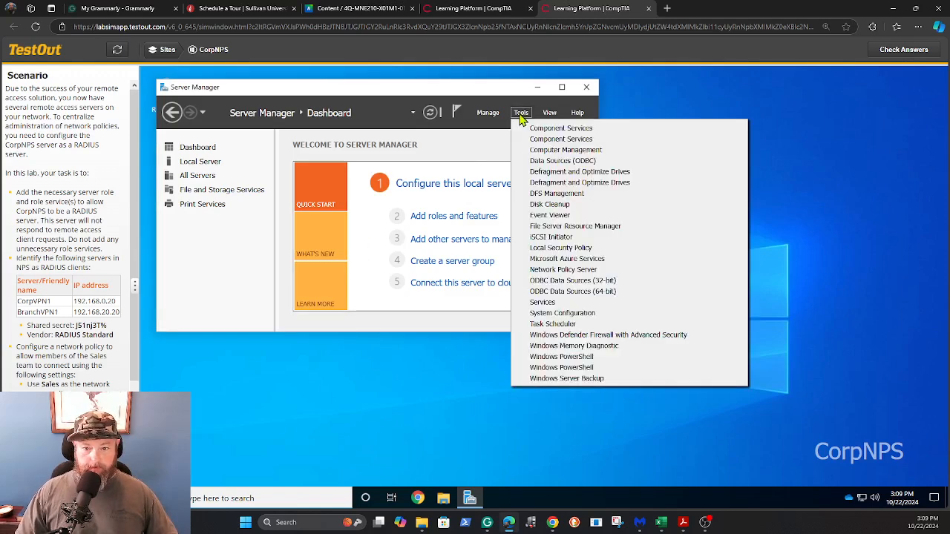
pyautogui.click(550, 272)
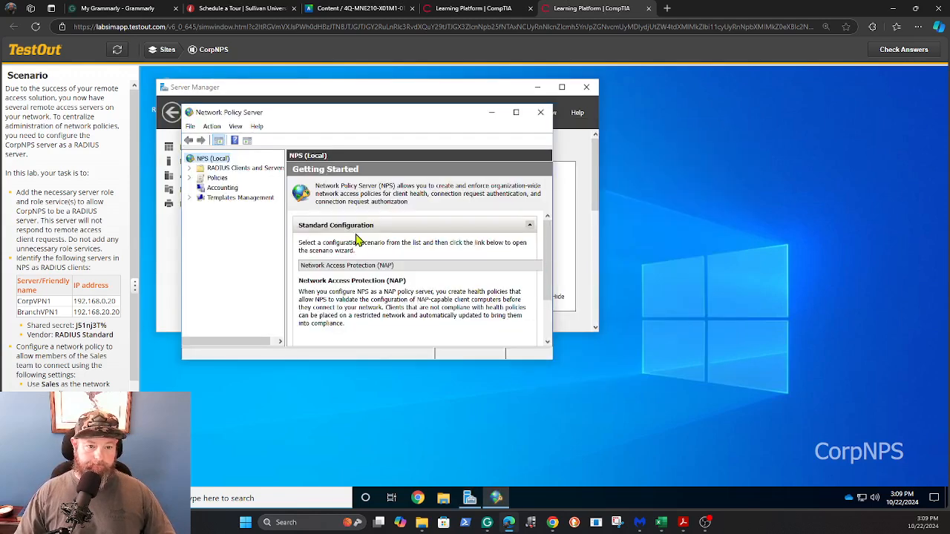
pyautogui.click(190, 169)
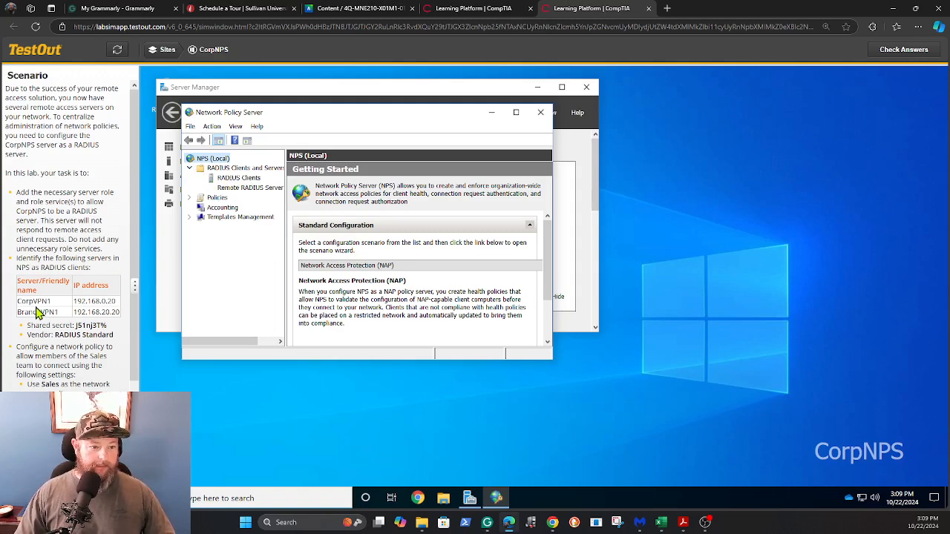
pyautogui.rightClick(228, 179)
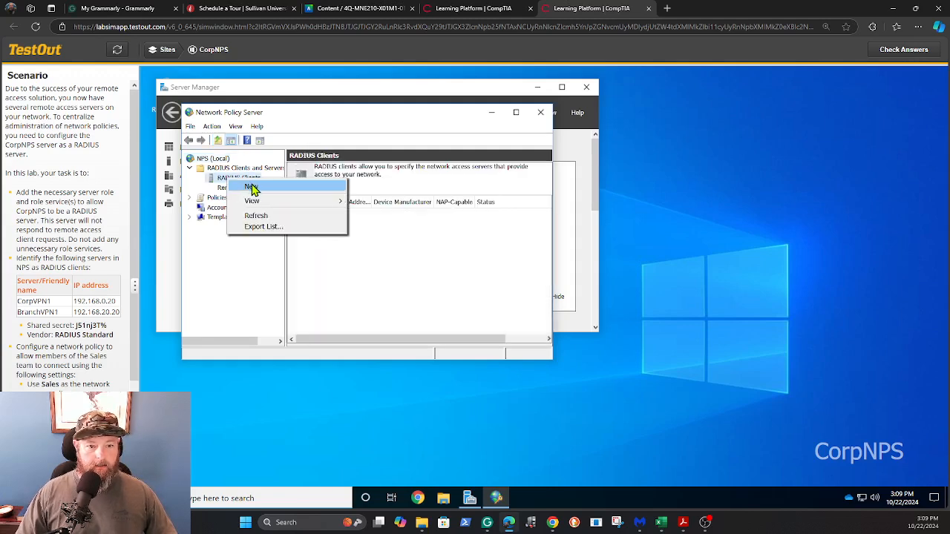
pyautogui.click(257, 191)
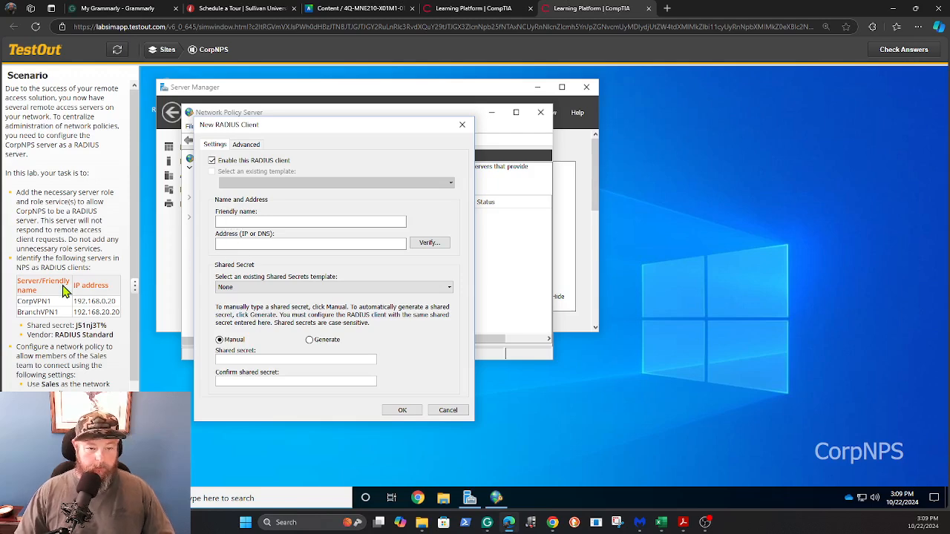
# Enter CorpVPN1 as the friendly name and verify its address 192.168.0.20
pyautogui.moveTo(18, 304); pyautogui.dragTo(55, 306)
pyautogui.hotkey('ctrl', 'c')
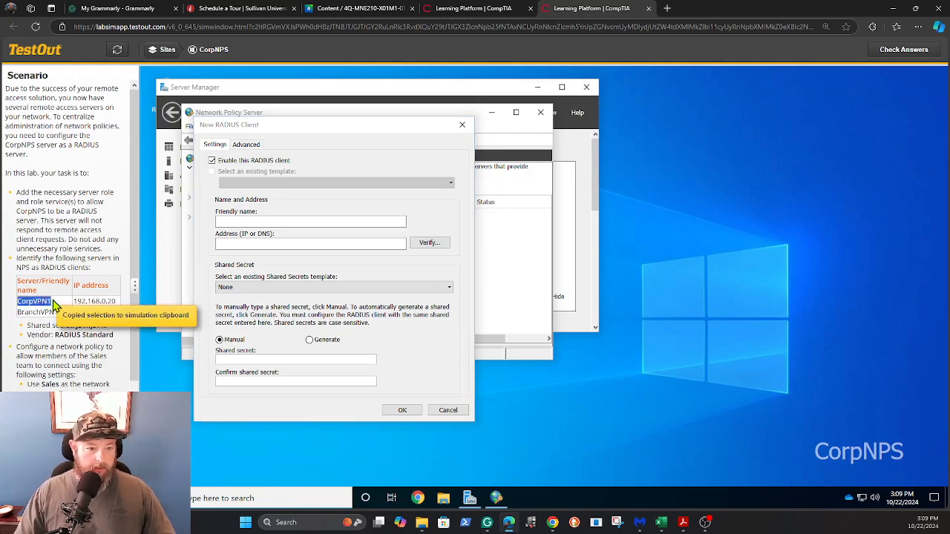
pyautogui.click(251, 222)
pyautogui.hotkey('ctrl', 'v')
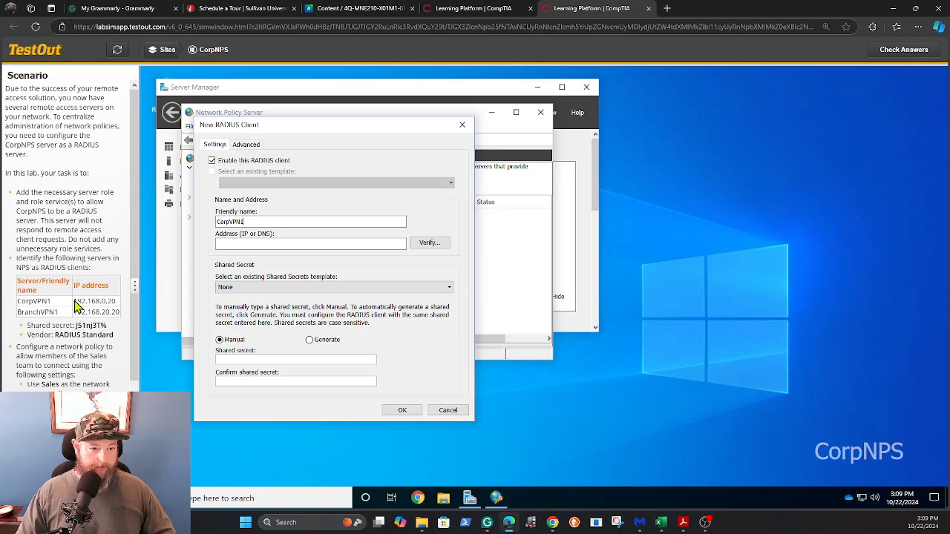
pyautogui.moveTo(74, 303); pyautogui.dragTo(121, 305)
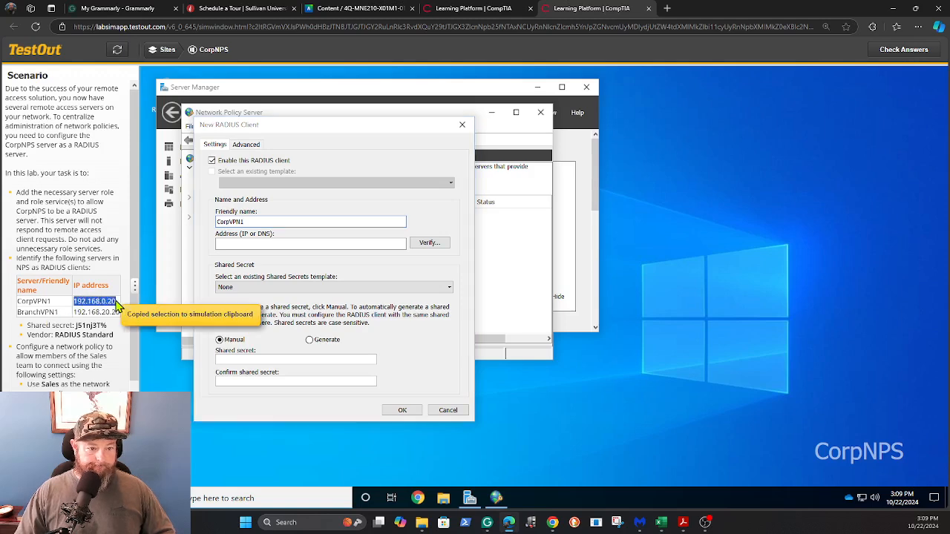
pyautogui.click(253, 244)
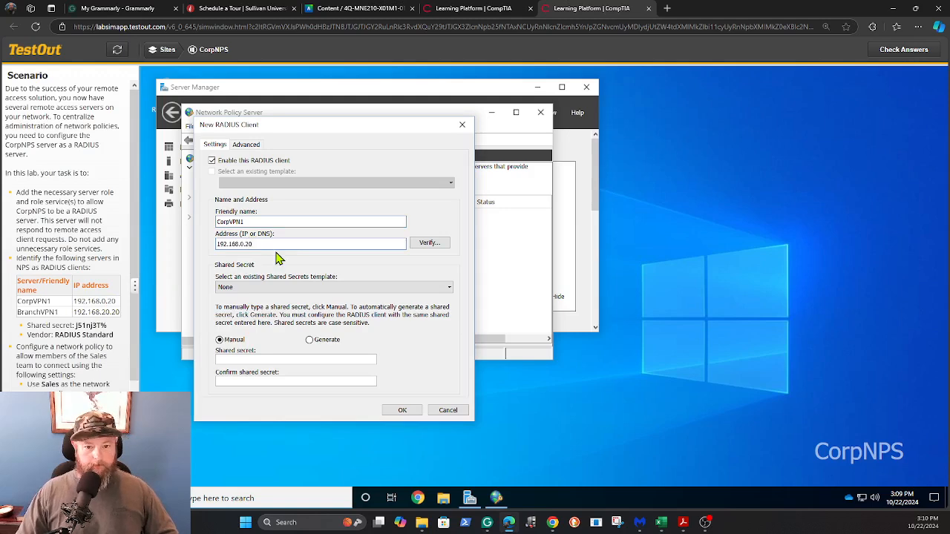
pyautogui.click(428, 246)
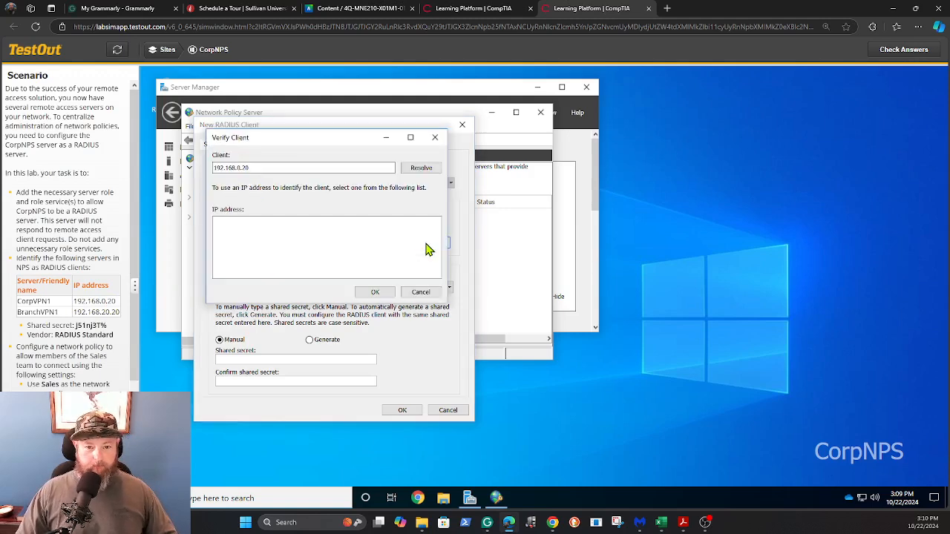
pyautogui.click(421, 169)
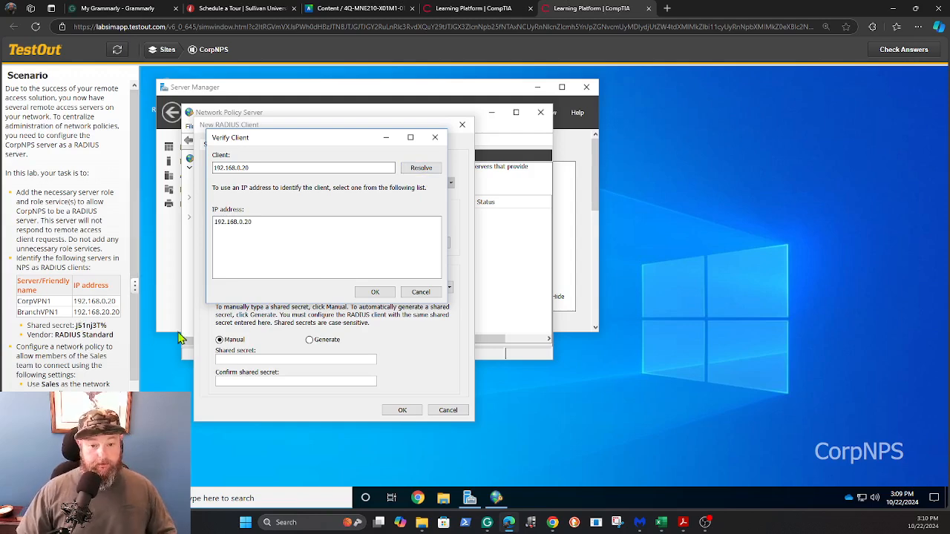
pyautogui.click(366, 296)
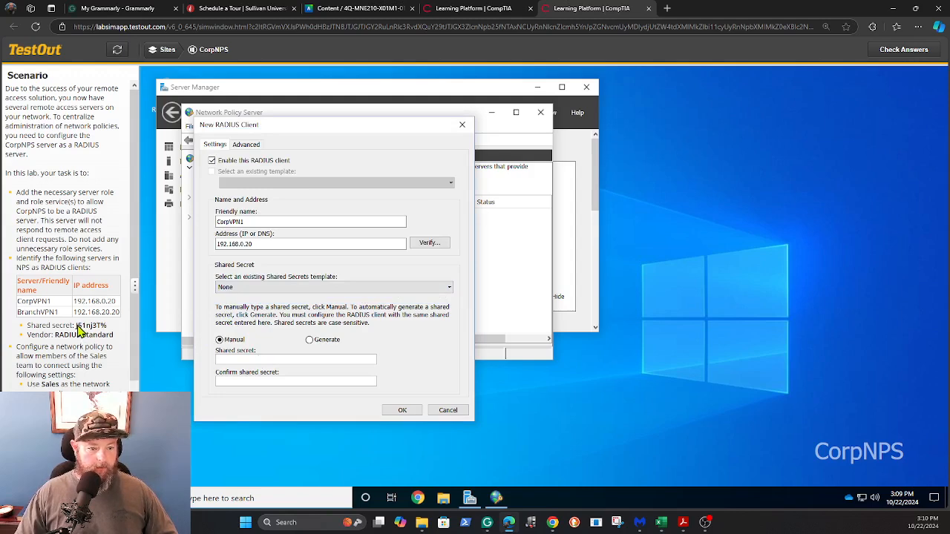
# Paste the lab's shared secret, confirm the RADIUS Standard vendor, and save the client
pyautogui.moveTo(76, 326); pyautogui.dragTo(110, 327)
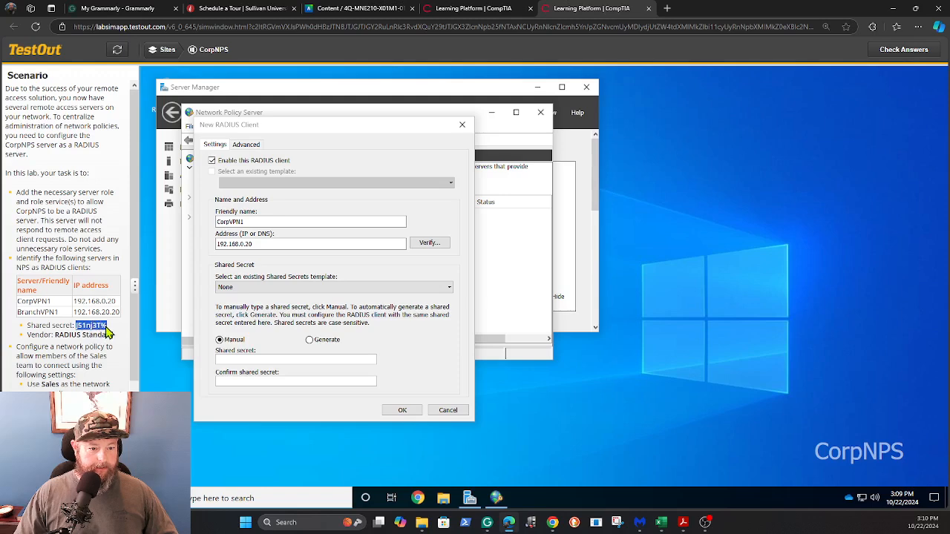
pyautogui.click(239, 360)
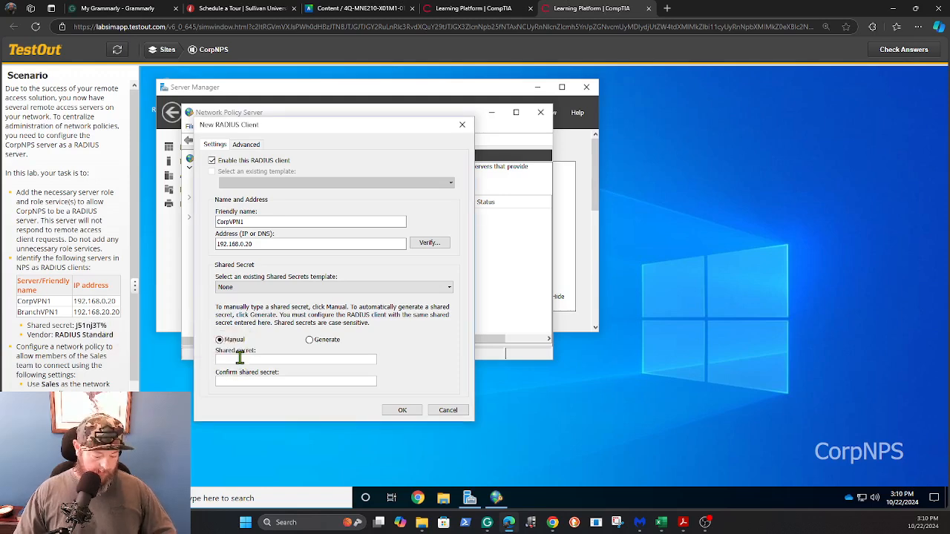
pyautogui.hotkey('ctrl', 'v')
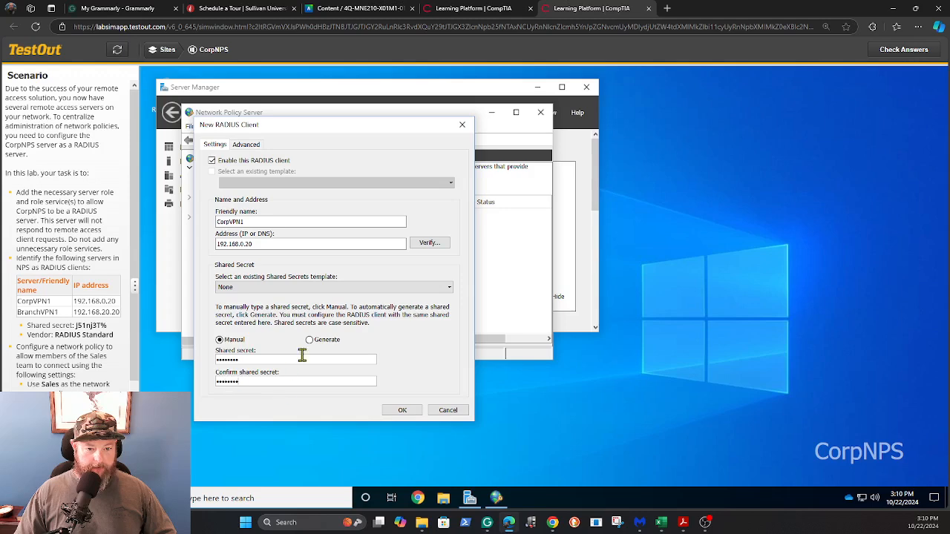
pyautogui.click(249, 148)
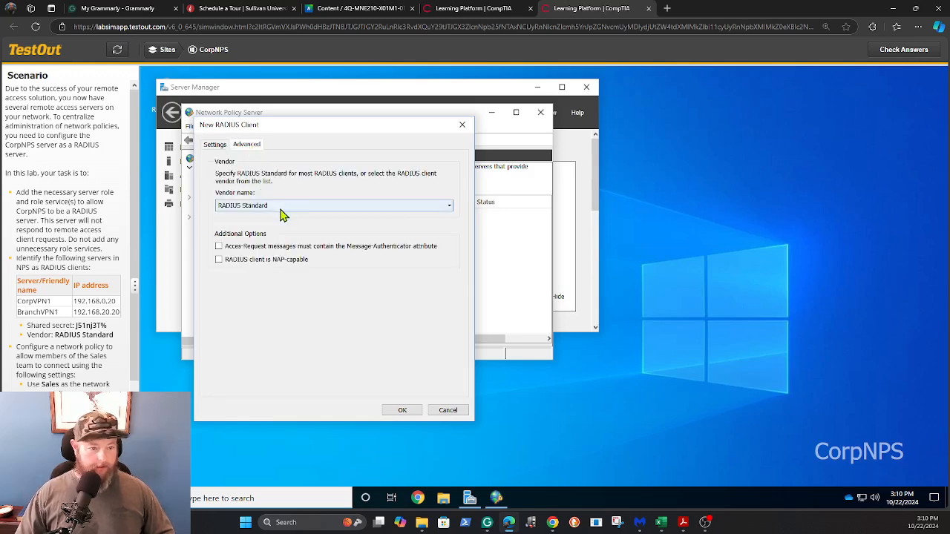
pyautogui.click(401, 412)
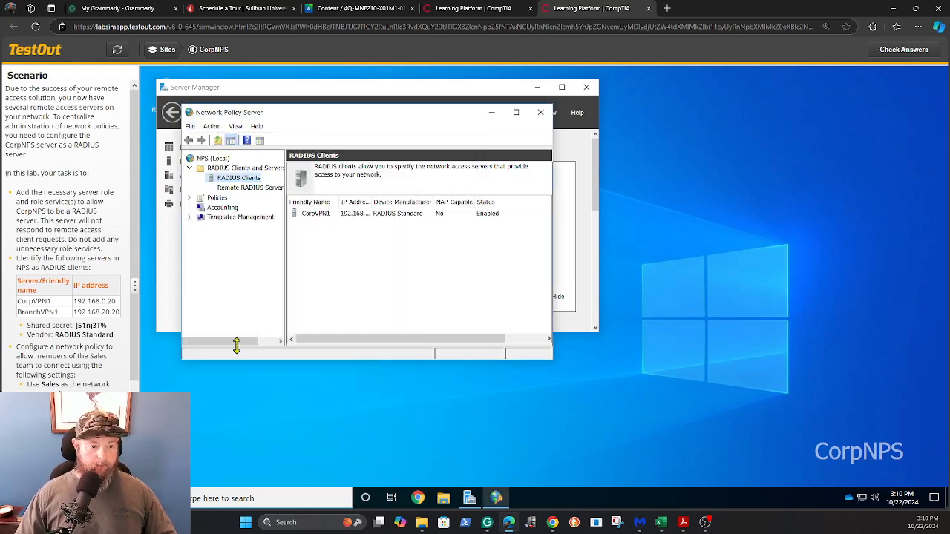
pyautogui.scroll(-2, 55, 330)
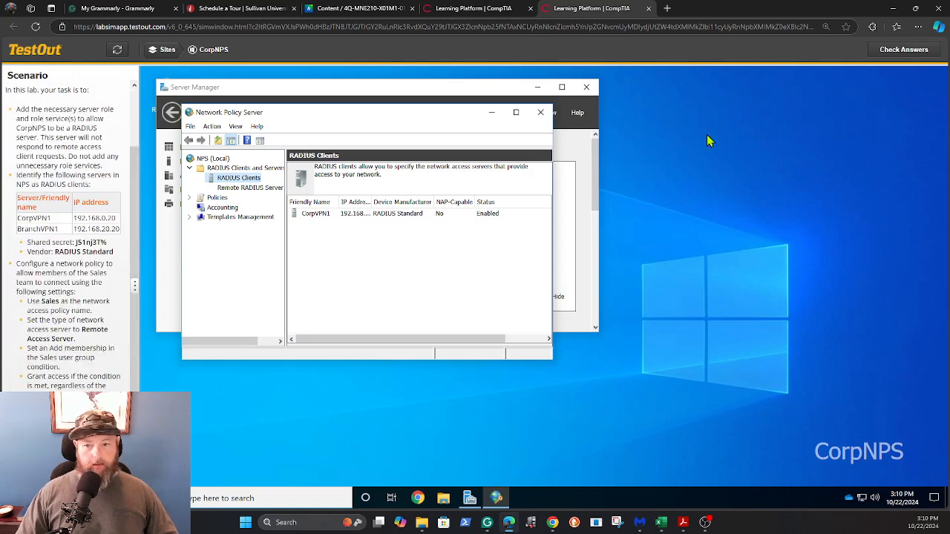
pyautogui.click(888, 60)
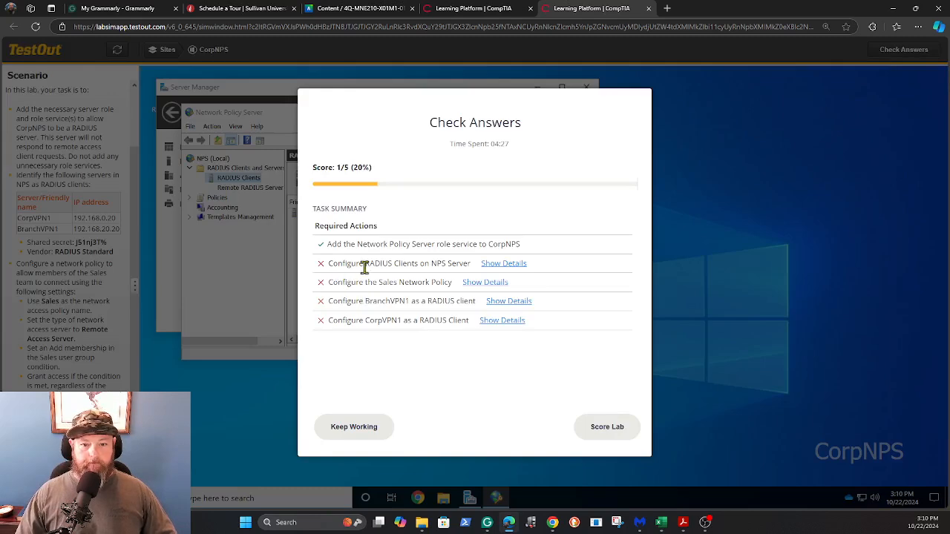
pyautogui.click(344, 429)
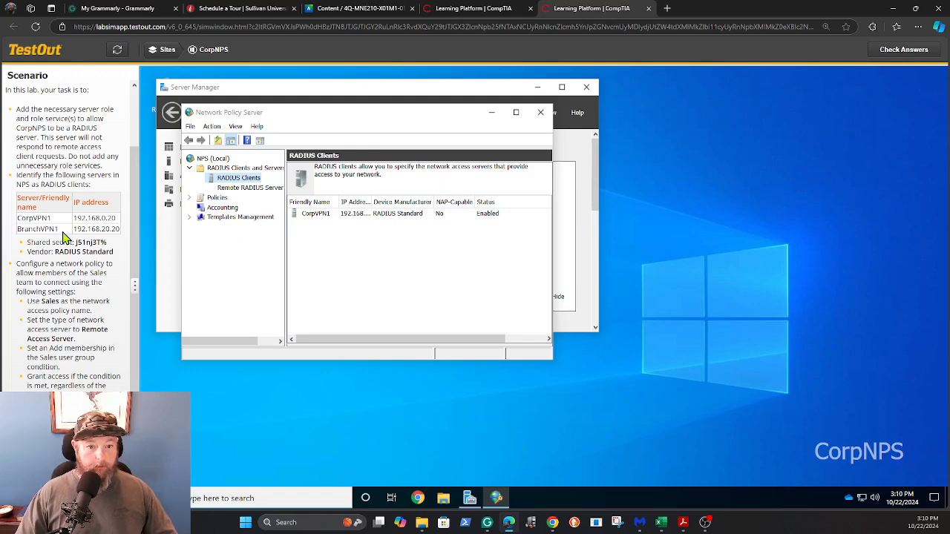
pyautogui.rightClick(228, 182)
# Create a new RADIUS client named BranchVPN1 with verified address 192.168.20.20
pyautogui.click(249, 188)
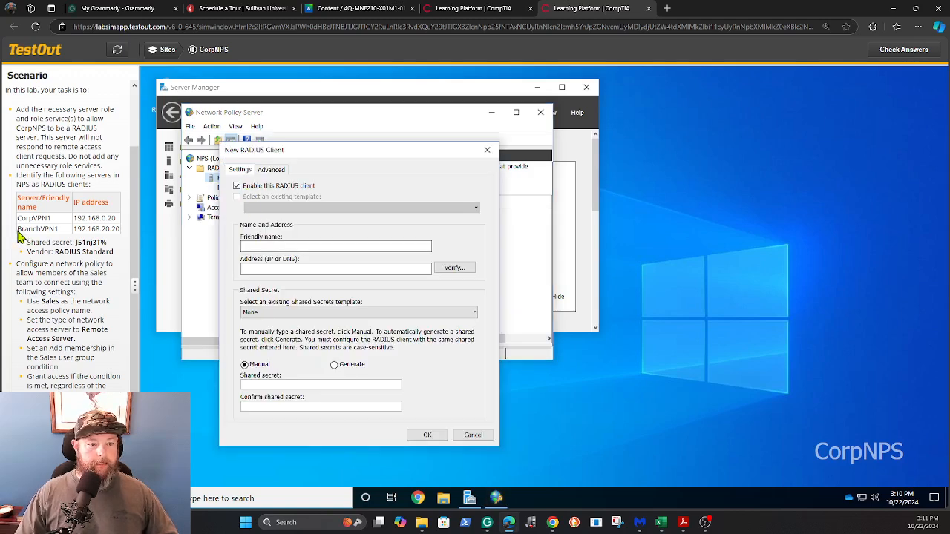
pyautogui.moveTo(19, 232); pyautogui.dragTo(60, 231)
pyautogui.hotkey('ctrl', 'c')
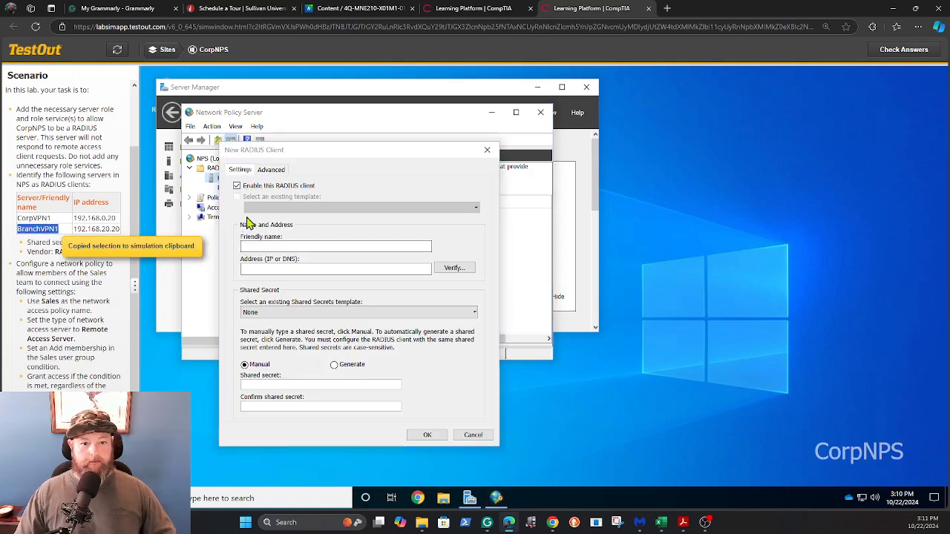
pyautogui.click(261, 246)
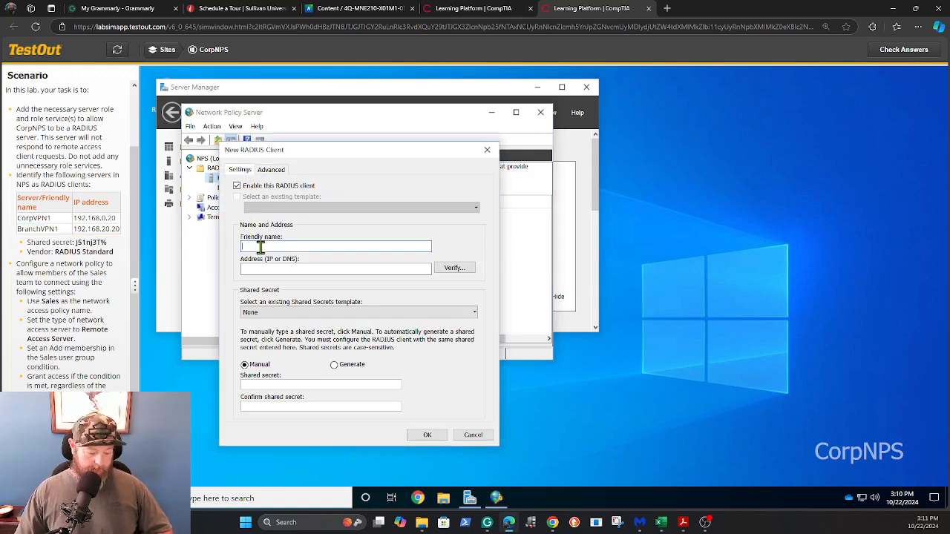
pyautogui.hotkey('ctrl', 'v')
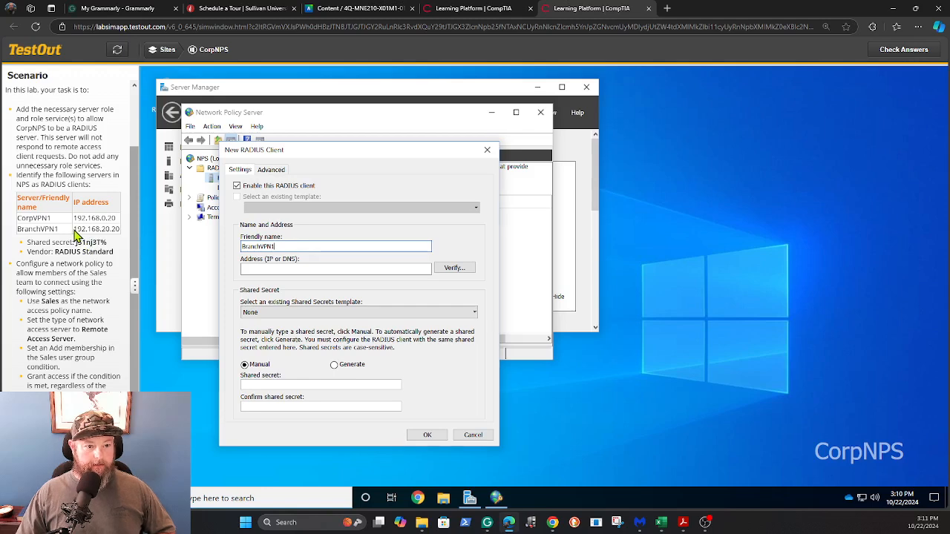
pyautogui.moveTo(74, 232); pyautogui.dragTo(121, 231)
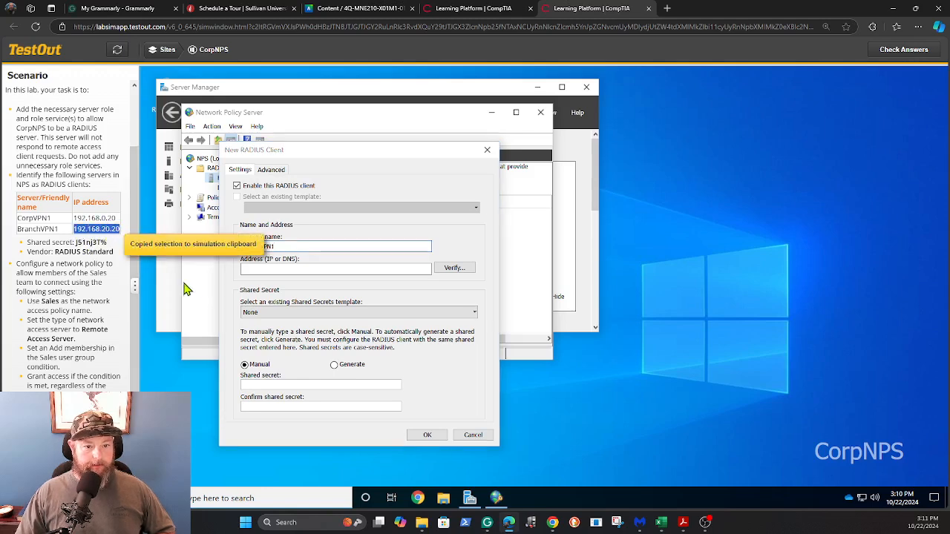
pyautogui.click(247, 271)
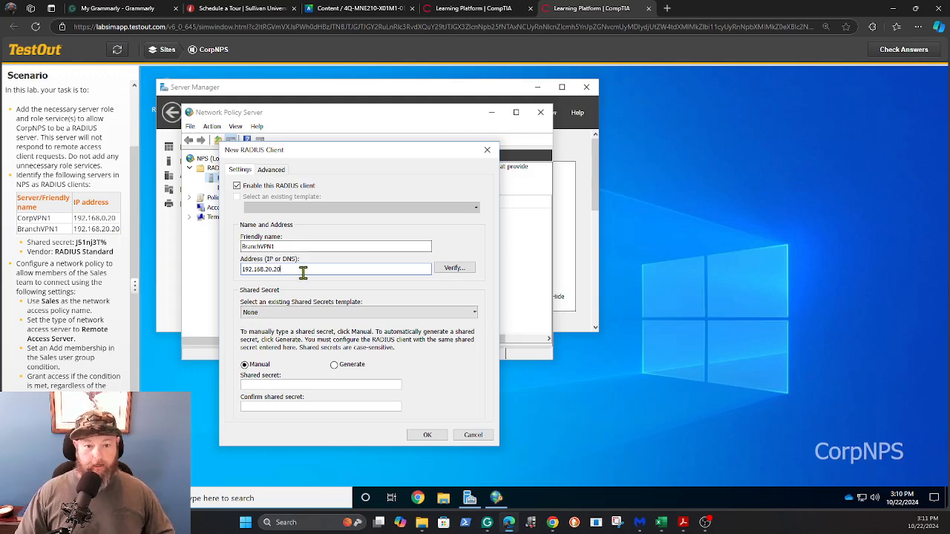
pyautogui.click(454, 268)
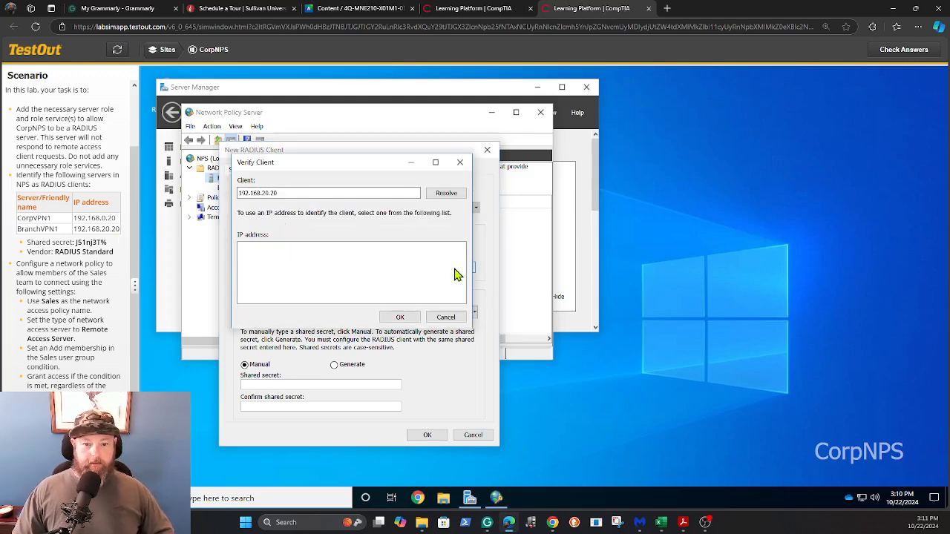
pyautogui.click(442, 194)
pyautogui.click(398, 317)
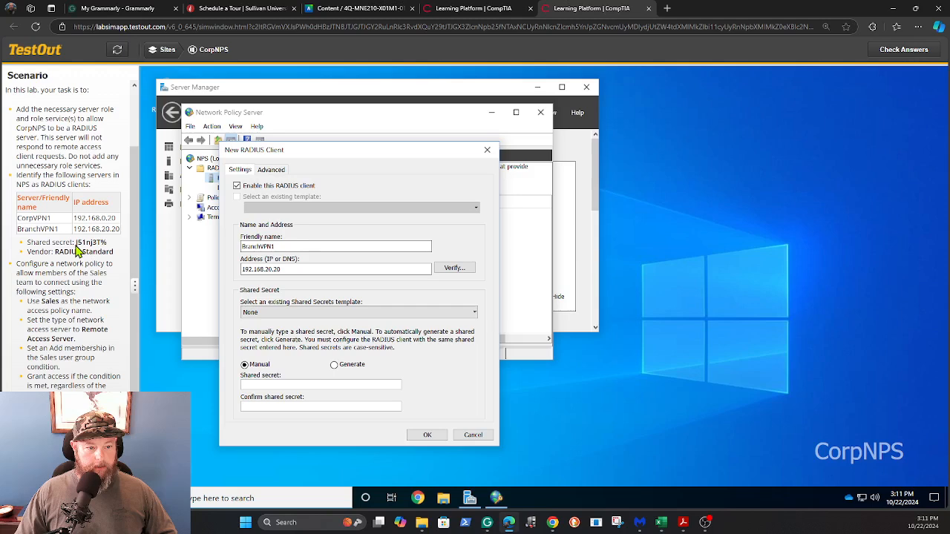
# Paste the shared secret, confirm RADIUS Standard vendor, save BranchVPN1, and check the lab score
pyautogui.moveTo(75, 244); pyautogui.dragTo(113, 247)
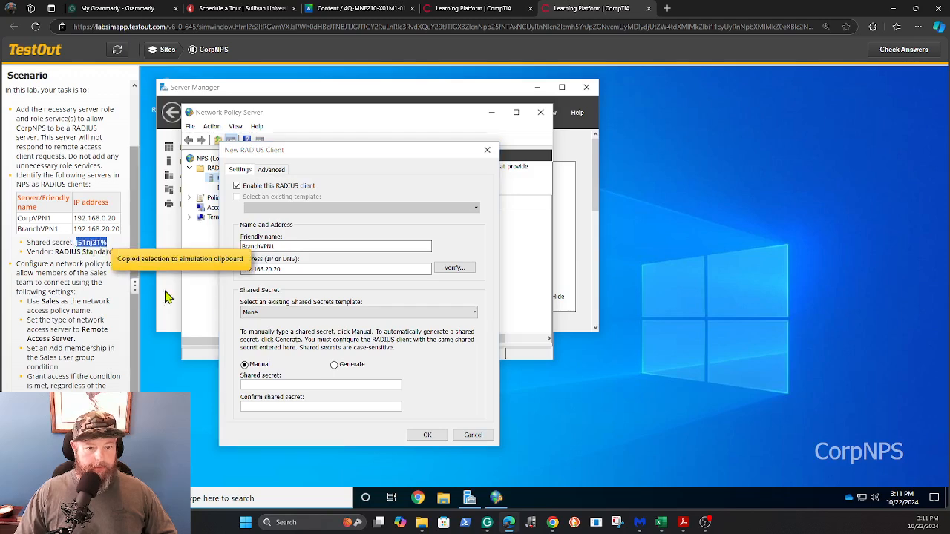
pyautogui.click(258, 385)
pyautogui.hotkey('ctrl', 'v')
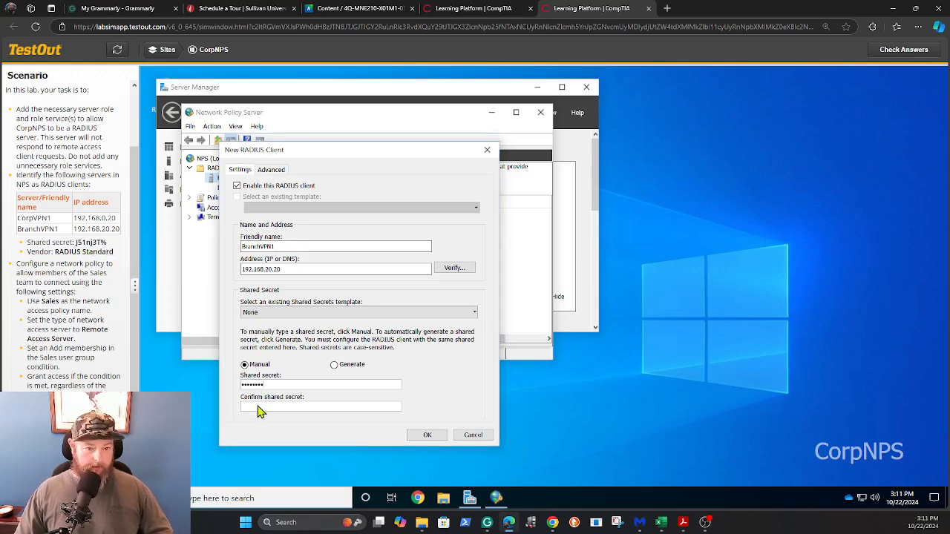
pyautogui.click(257, 405)
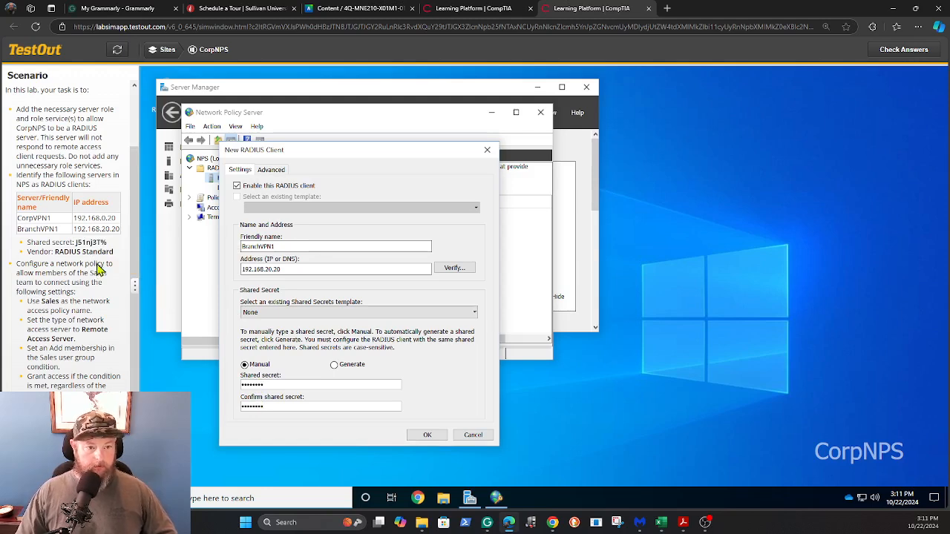
pyautogui.click(271, 170)
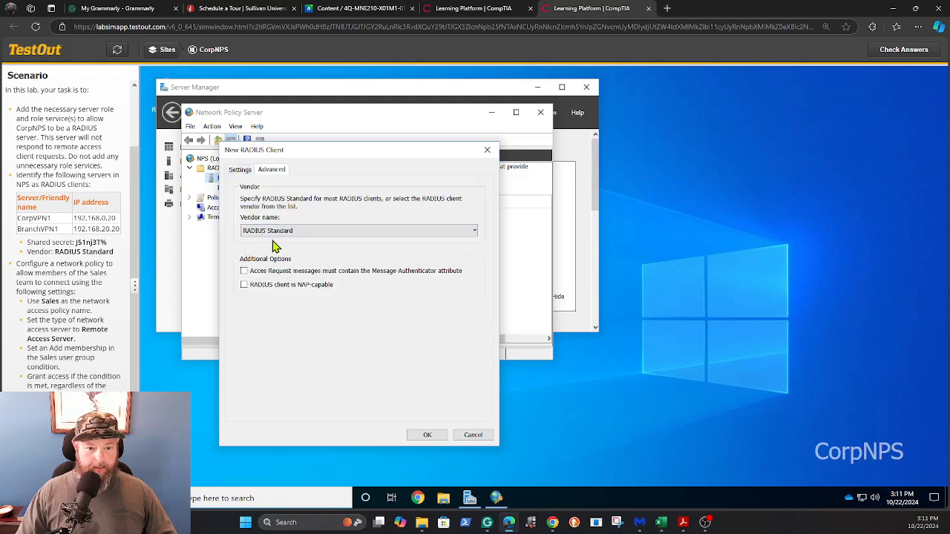
pyautogui.click(427, 436)
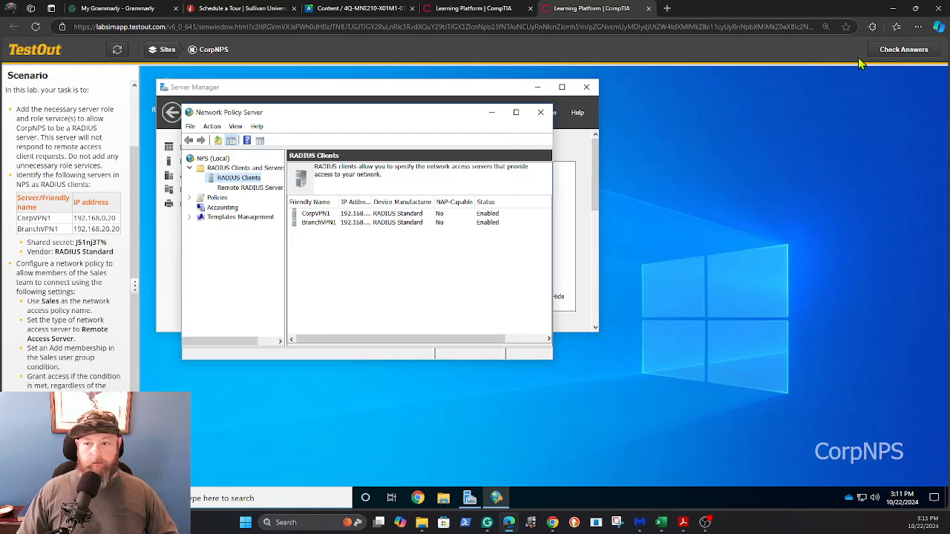
pyautogui.click(903, 50)
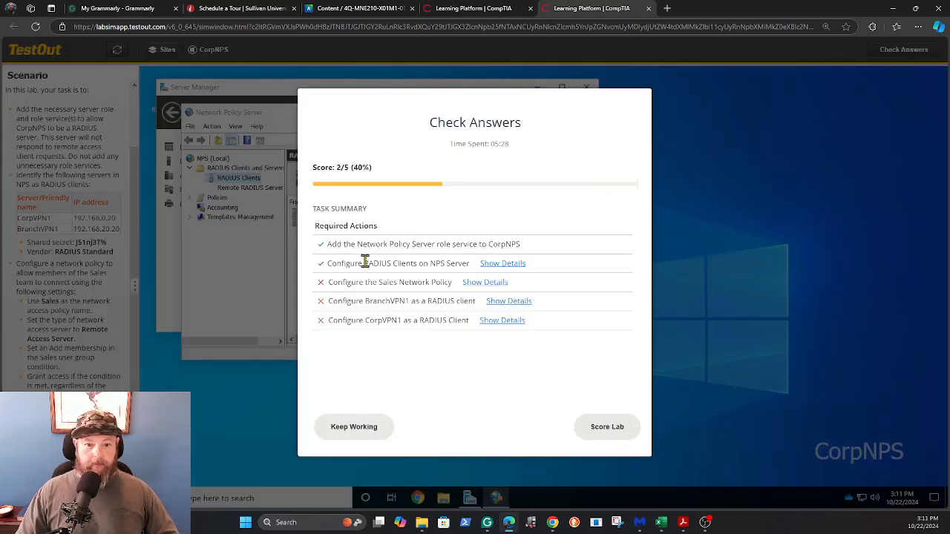
pyautogui.click(347, 428)
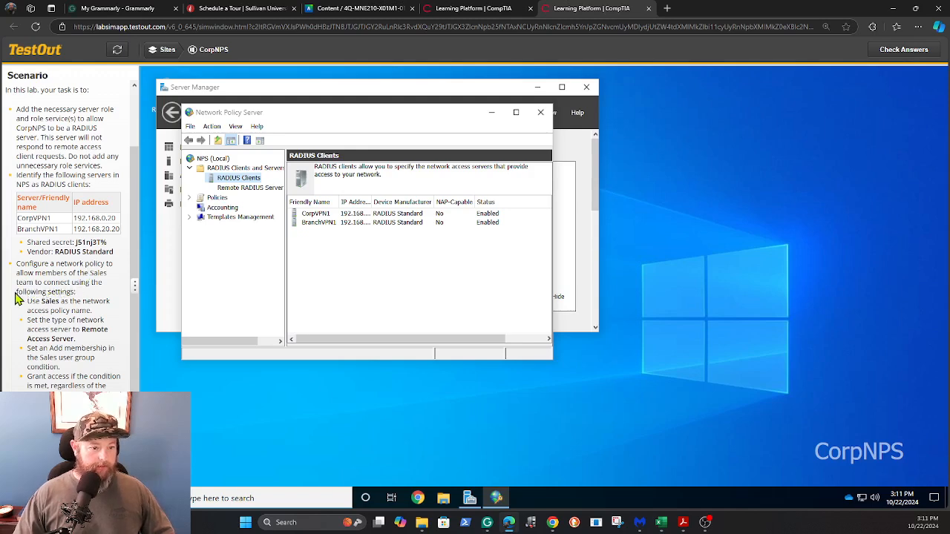
# Create a network policy named Sales for Remote Access Server (VPN-Dial up) and begin adding a condition
pyautogui.click(190, 198)
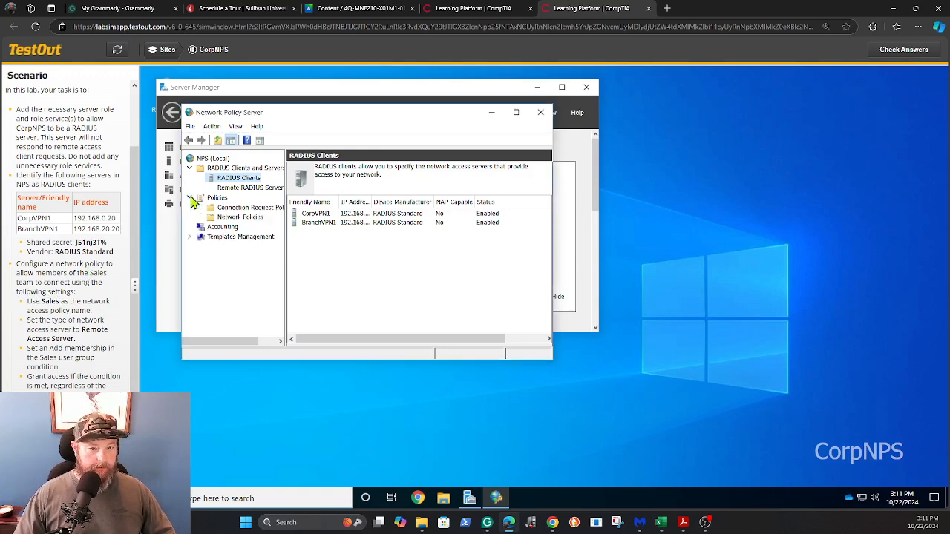
pyautogui.rightClick(230, 219)
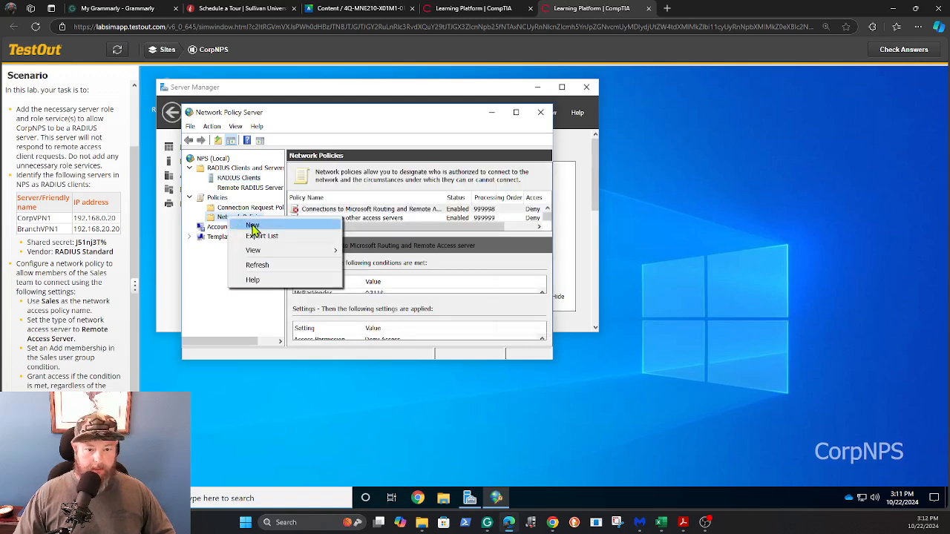
pyautogui.click(252, 225)
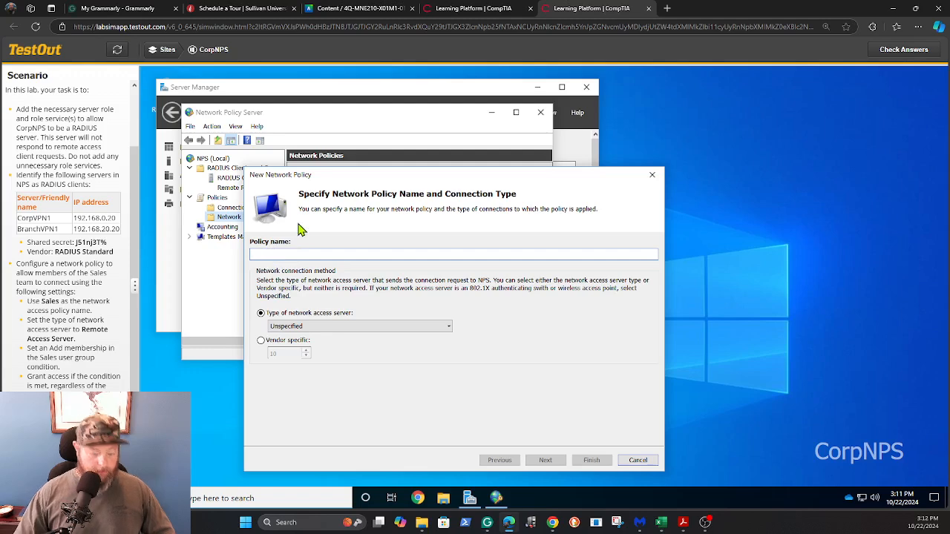
pyautogui.write('S')
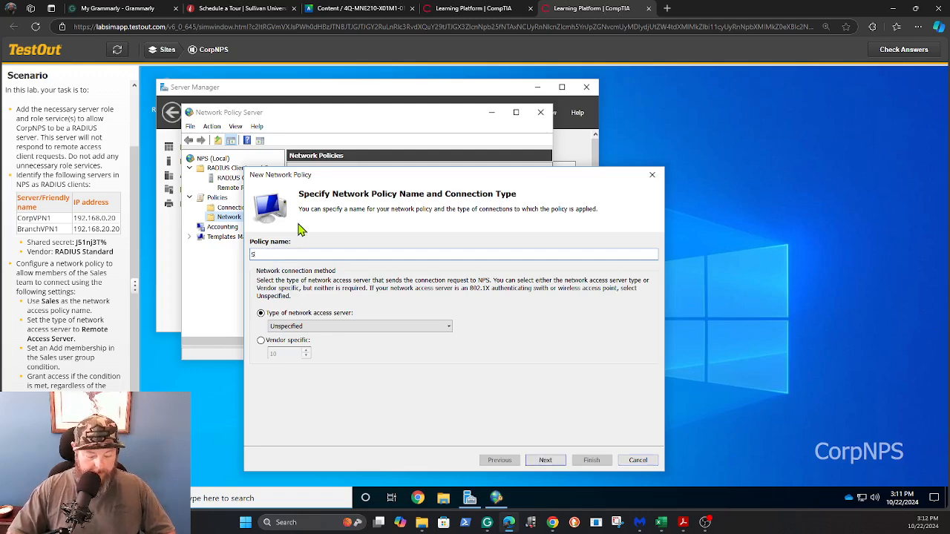
pyautogui.write('ales')
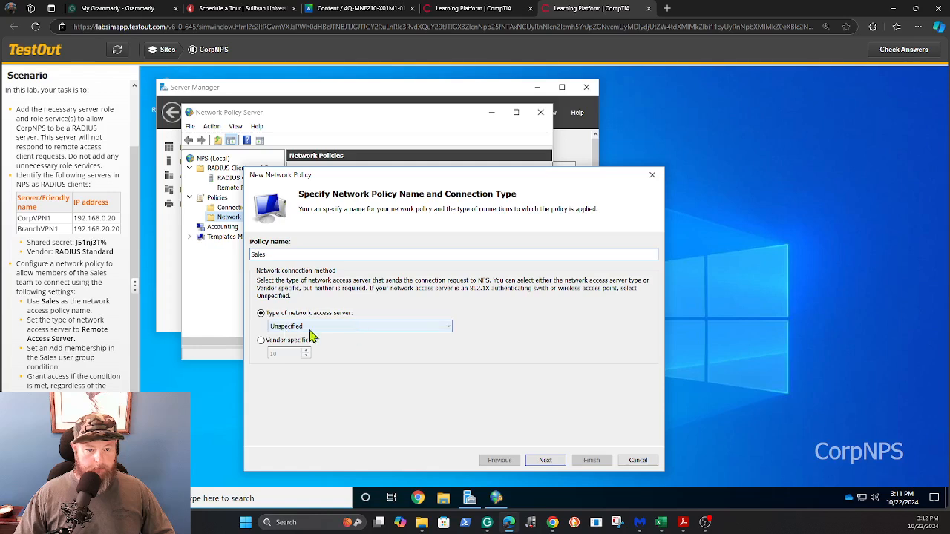
pyautogui.click(448, 328)
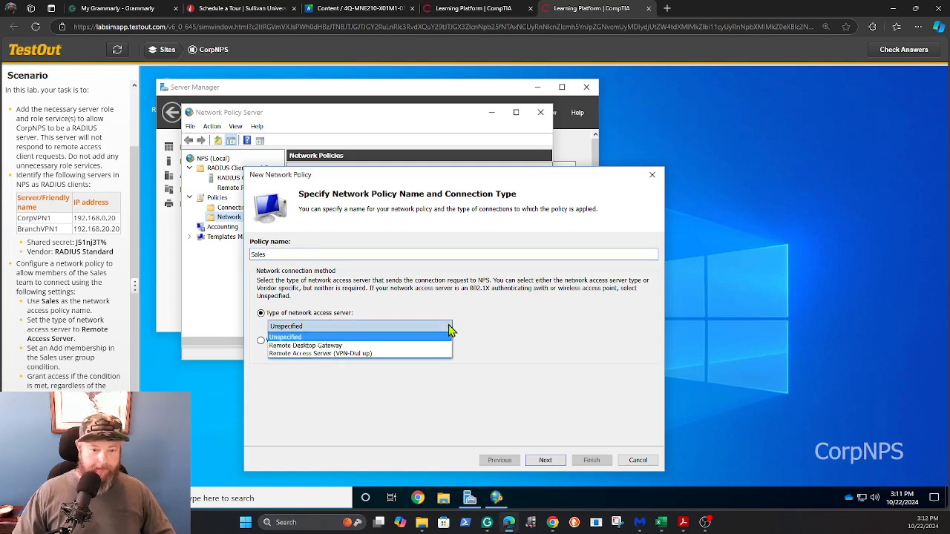
pyautogui.click(347, 355)
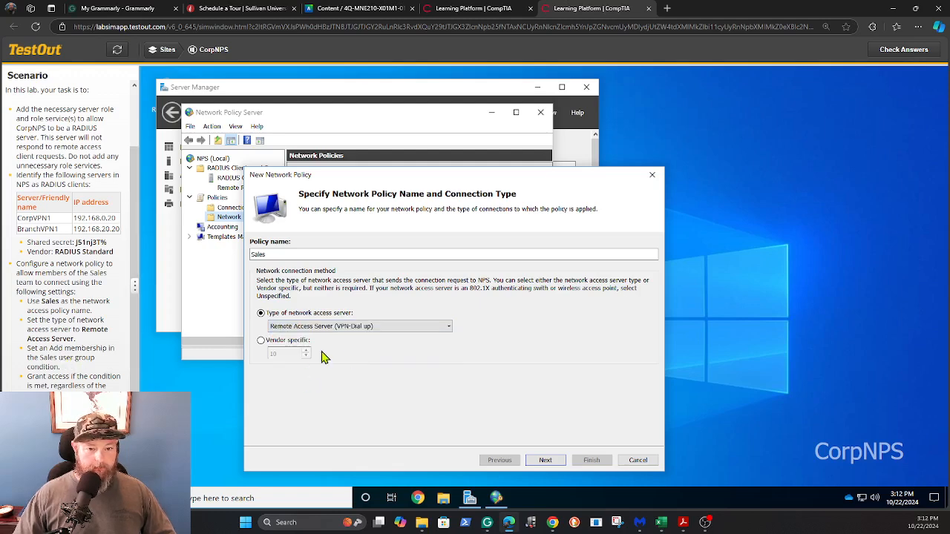
pyautogui.click(546, 461)
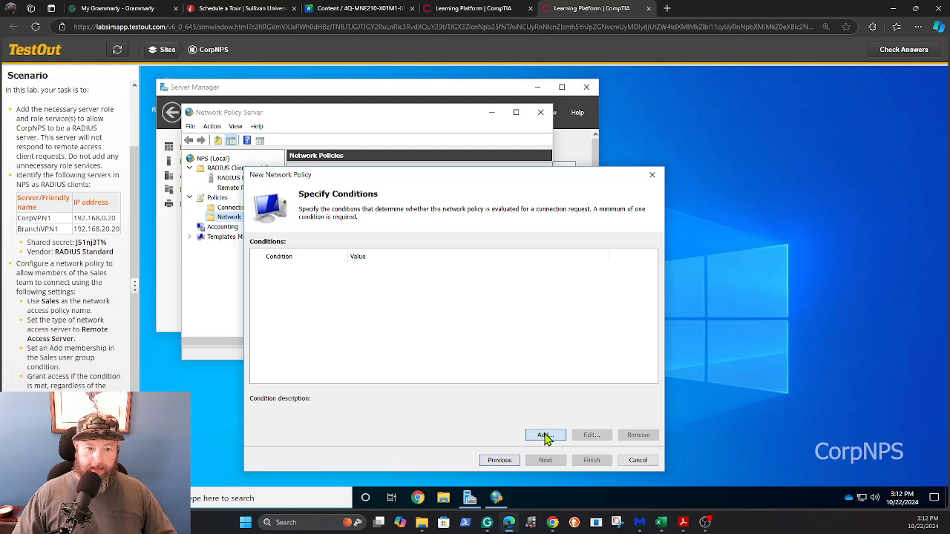
pyautogui.click(544, 437)
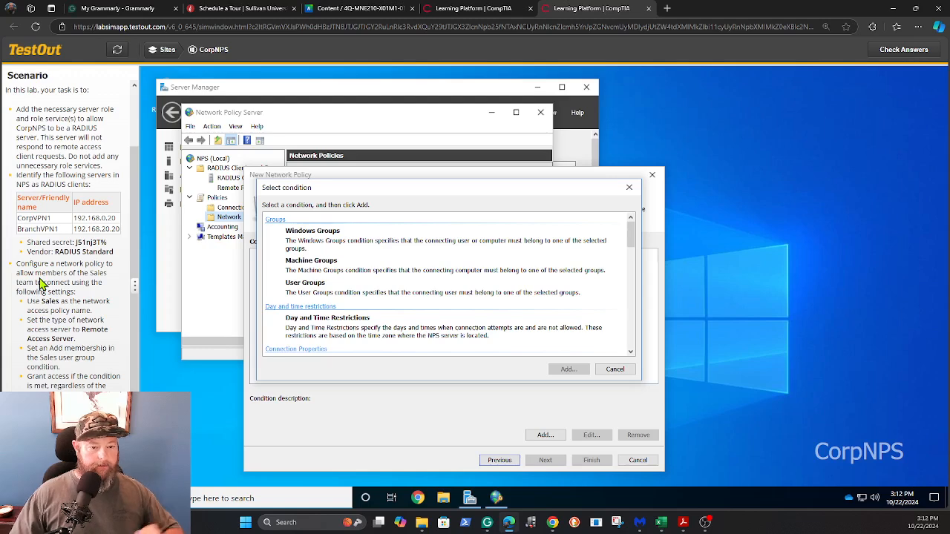
# Add a User Groups condition requiring membership in the CORPNET\Sales group
pyautogui.click(303, 289)
pyautogui.click(569, 370)
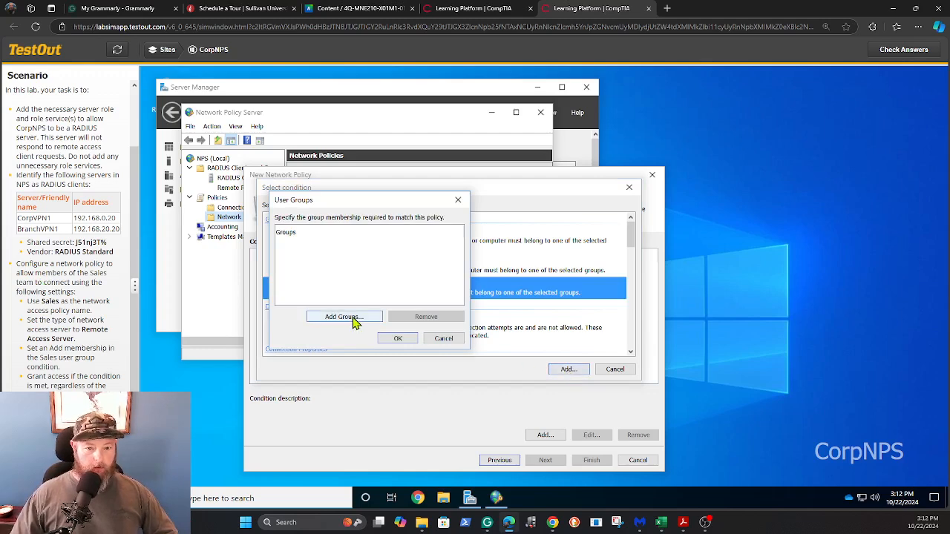
pyautogui.click(354, 319)
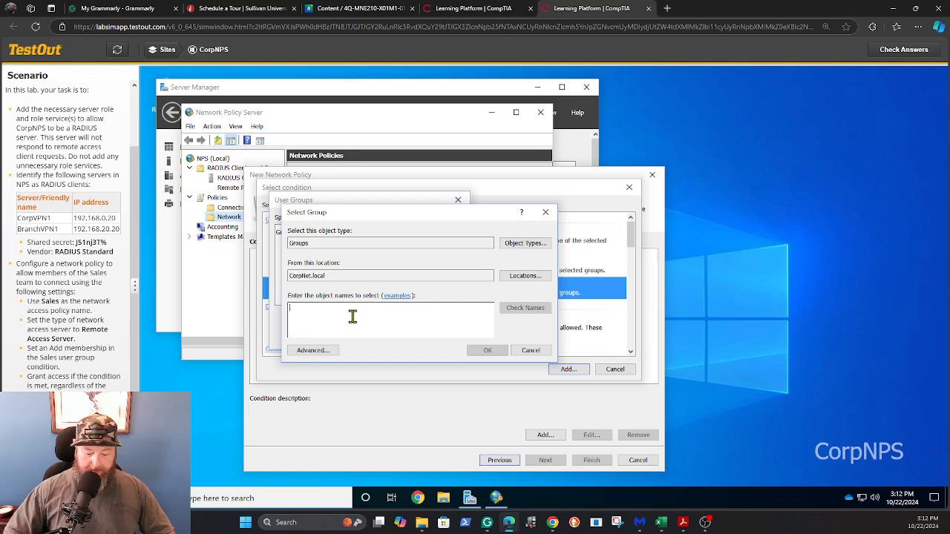
pyautogui.write('Sales')
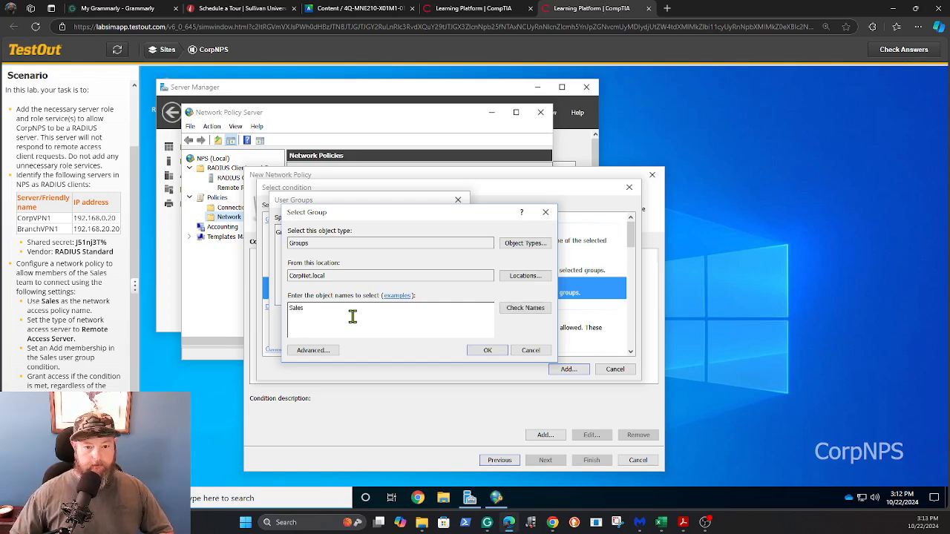
pyautogui.click(539, 308)
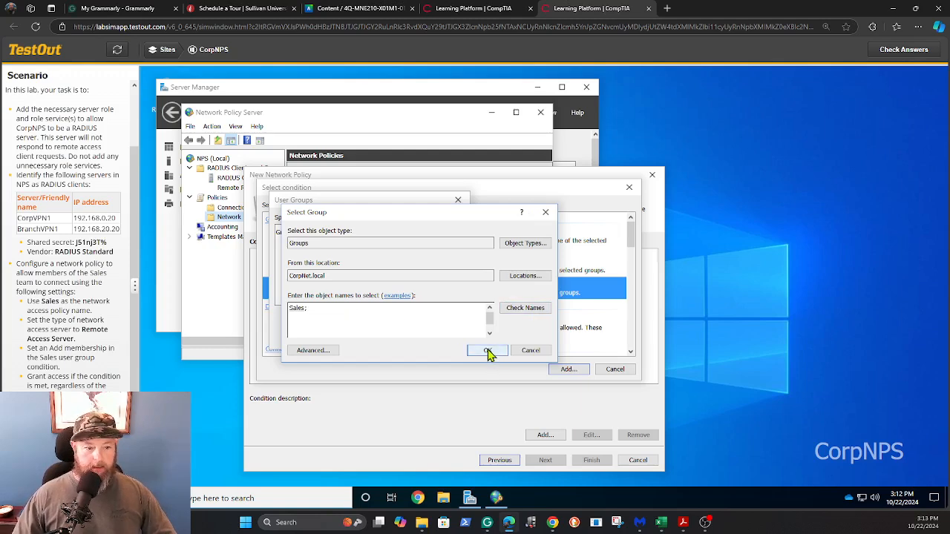
pyautogui.click(488, 352)
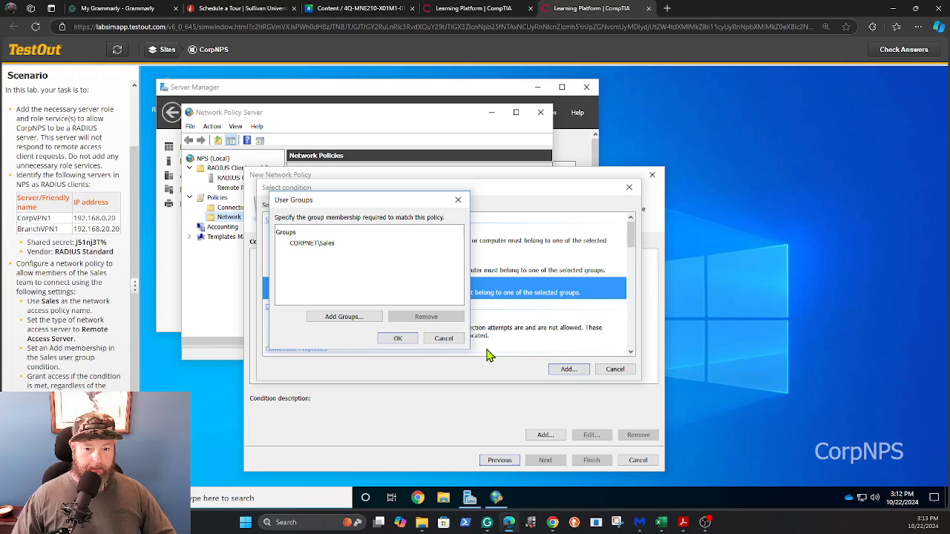
pyautogui.click(398, 338)
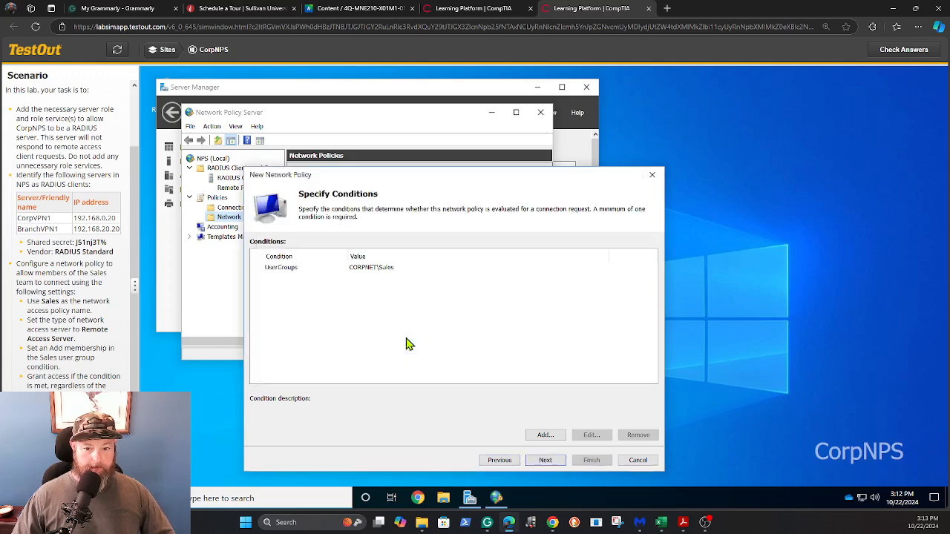
# Keep Access granted, add Smart Card or other certificate EAP, and disable MS-CHAP v2 and MS-CHAP
pyautogui.click(545, 460)
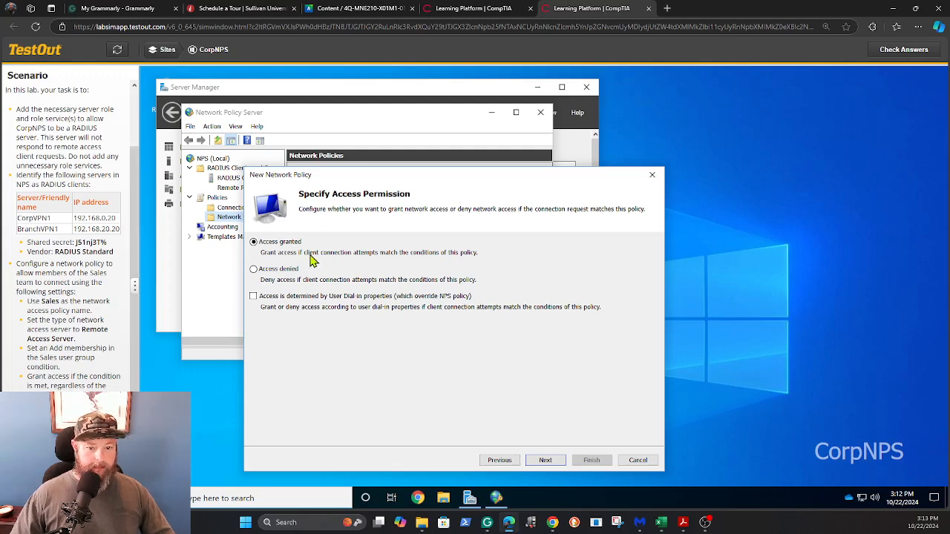
pyautogui.click(545, 460)
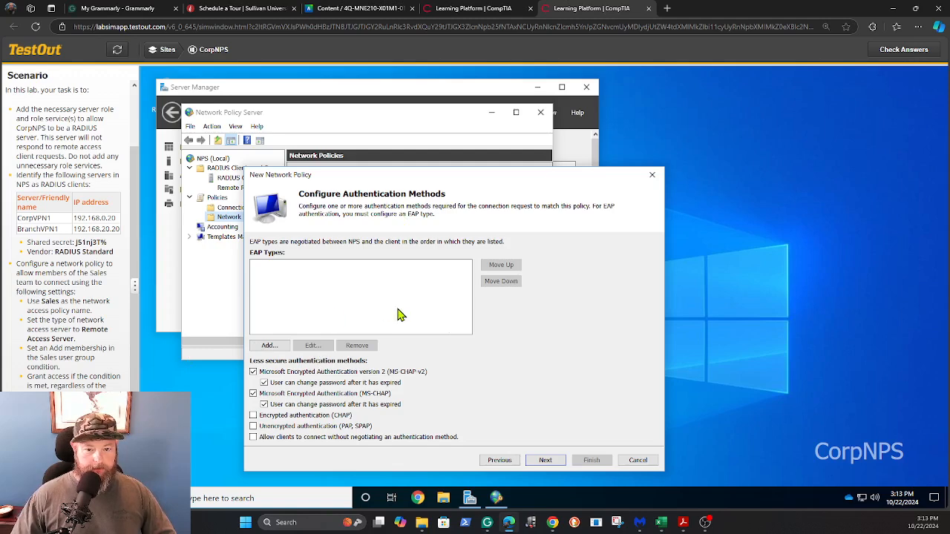
pyautogui.click(268, 347)
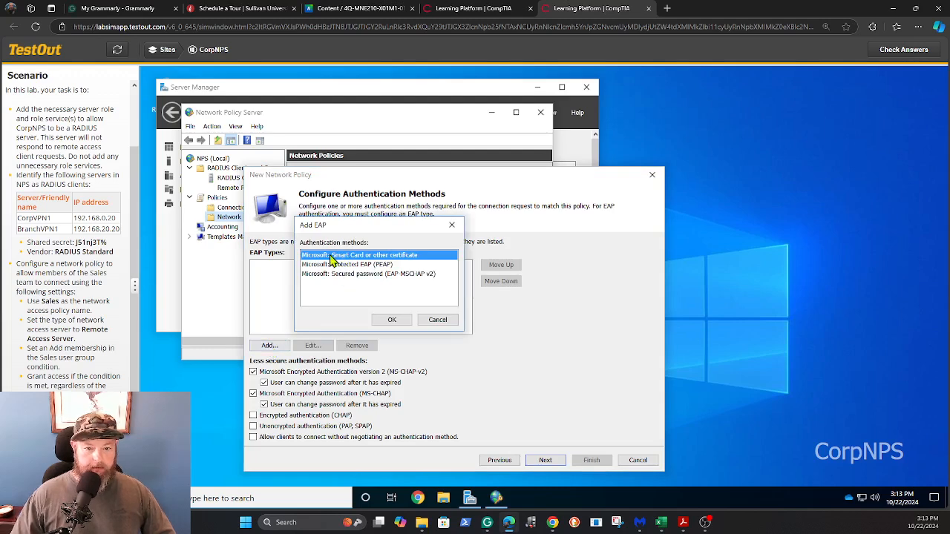
pyautogui.click(392, 321)
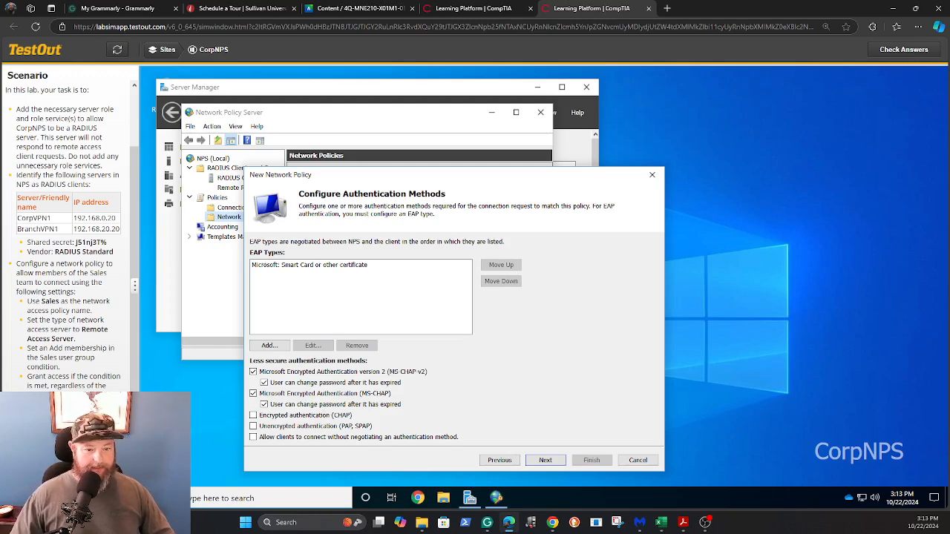
pyautogui.click(254, 372)
pyautogui.click(253, 395)
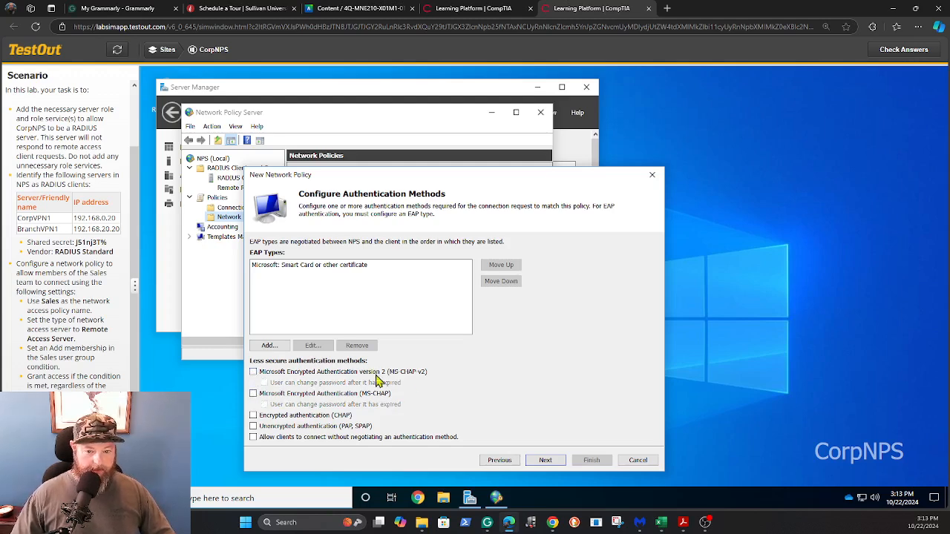
# Skip the constraints and settings pages and finish creating the Sales policy
pyautogui.click(545, 461)
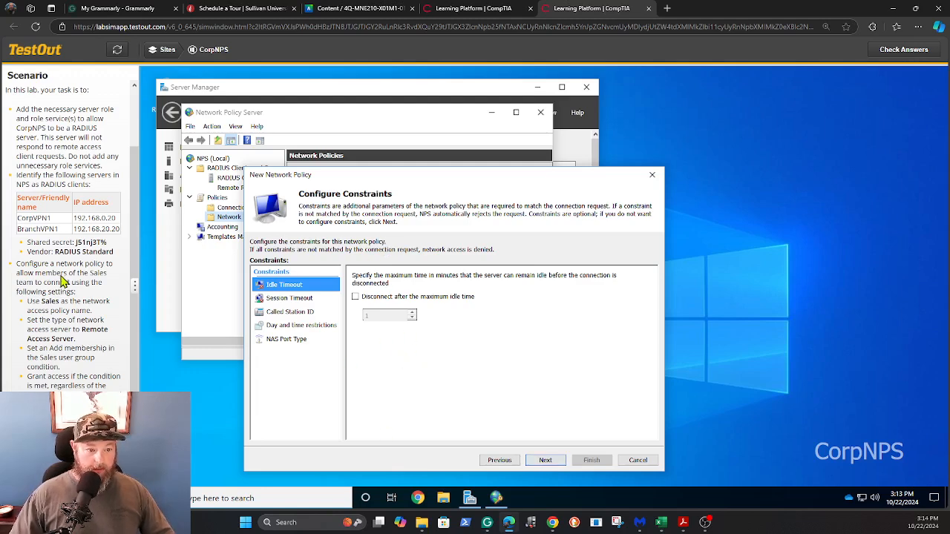
pyautogui.click(545, 460)
pyautogui.click(545, 460)
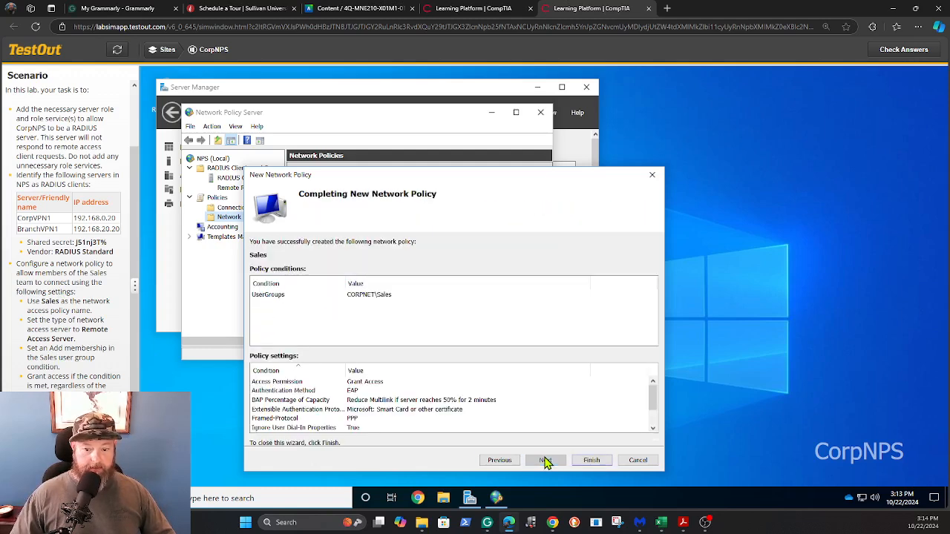
pyautogui.click(594, 461)
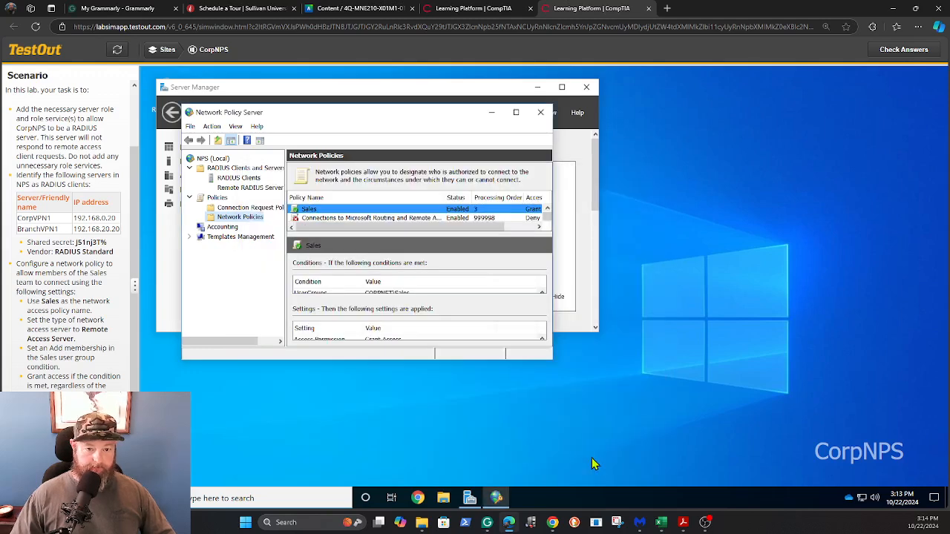
pyautogui.scroll(-2, 67, 238)
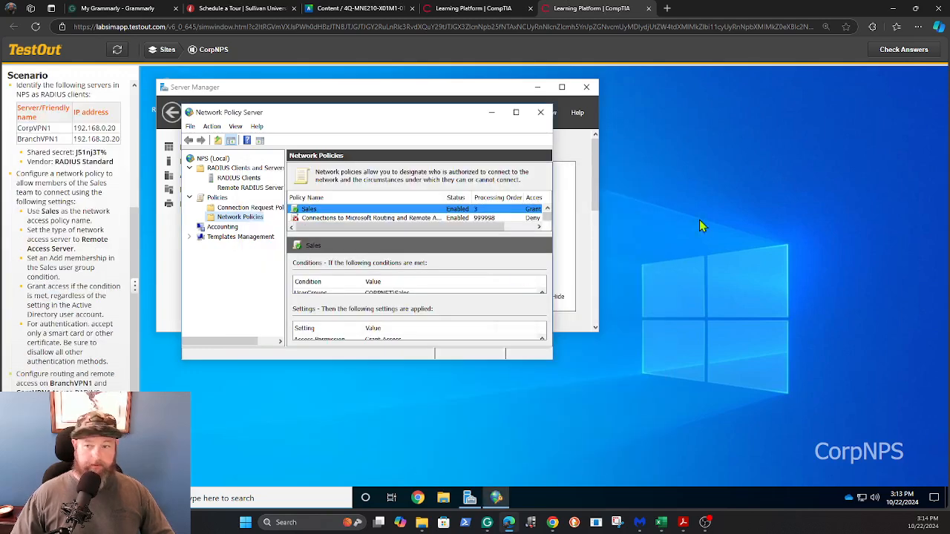
pyautogui.click(898, 50)
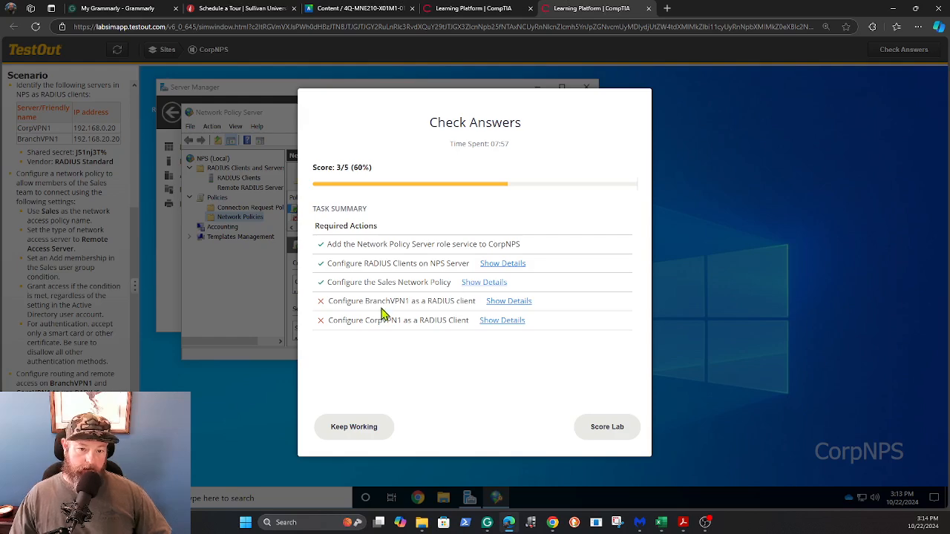
pyautogui.click(364, 430)
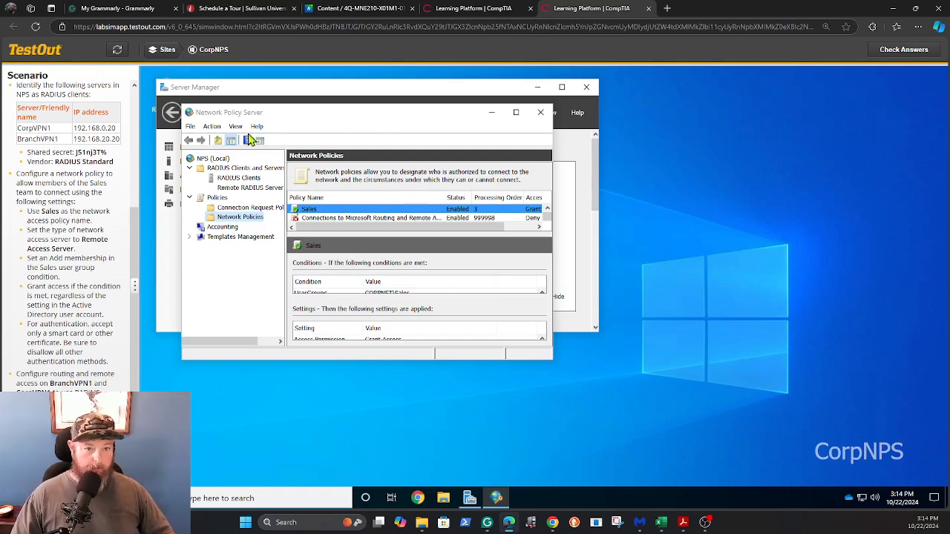
# Connect to BranchVPN1 from the Sites diagram and launch Routing and Remote Access
pyautogui.click(164, 51)
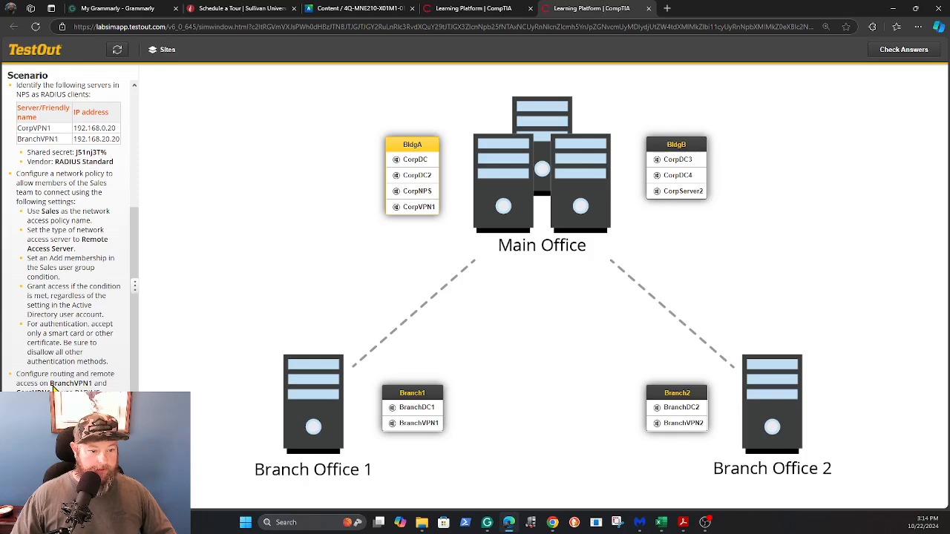
pyautogui.click(417, 425)
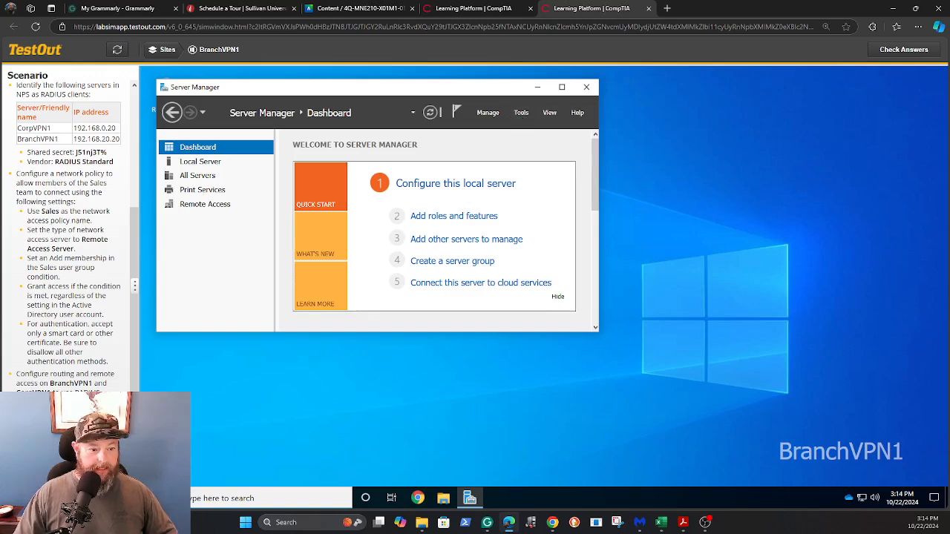
pyautogui.click(521, 115)
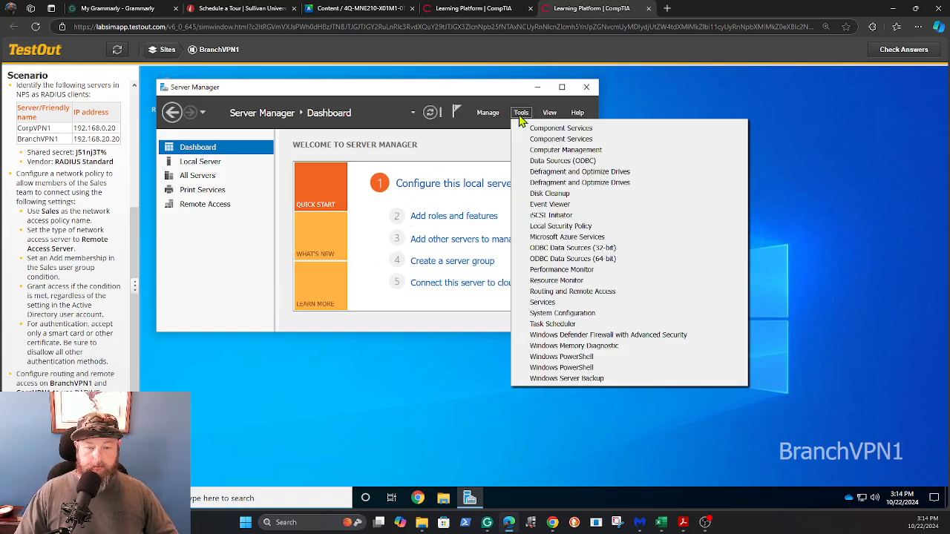
pyautogui.click(553, 293)
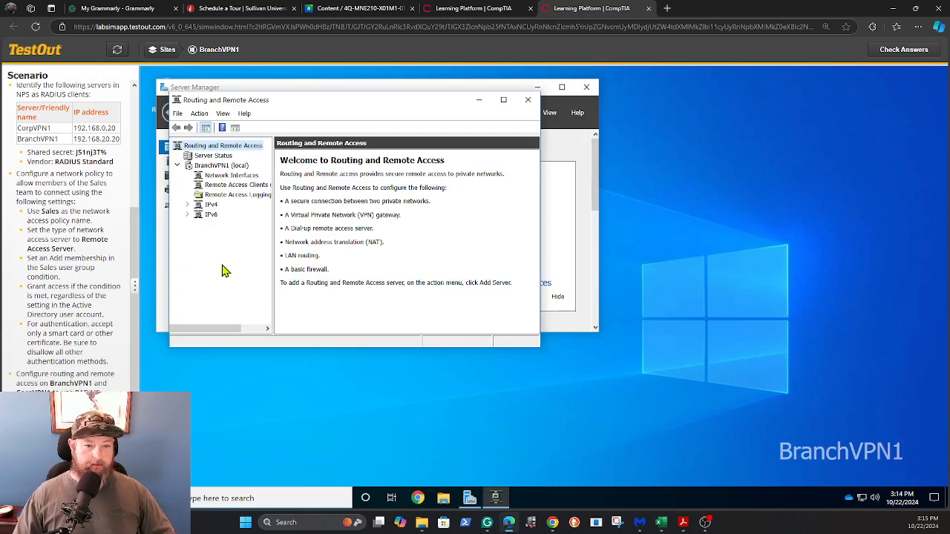
# Open BranchVPN1 (local) Properties on the Security tab
pyautogui.click(219, 165)
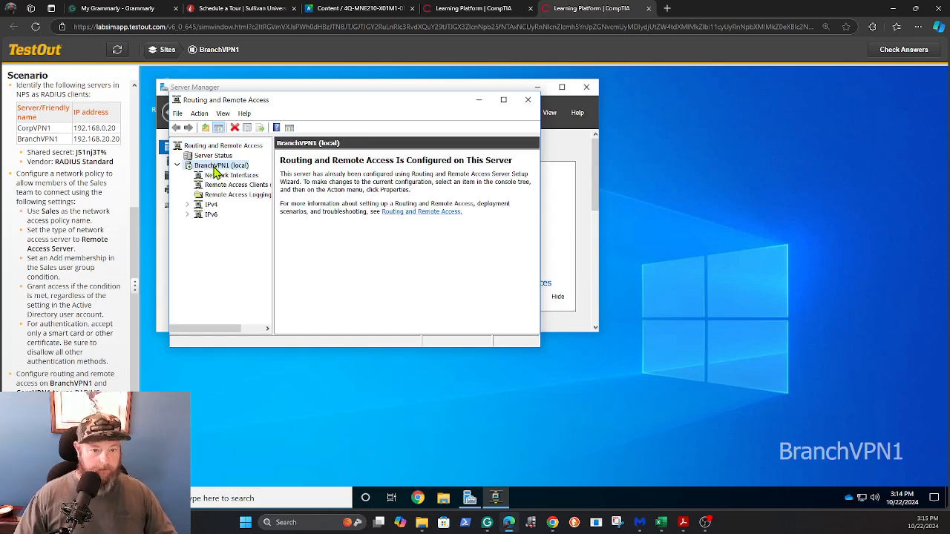
pyautogui.rightClick(214, 170)
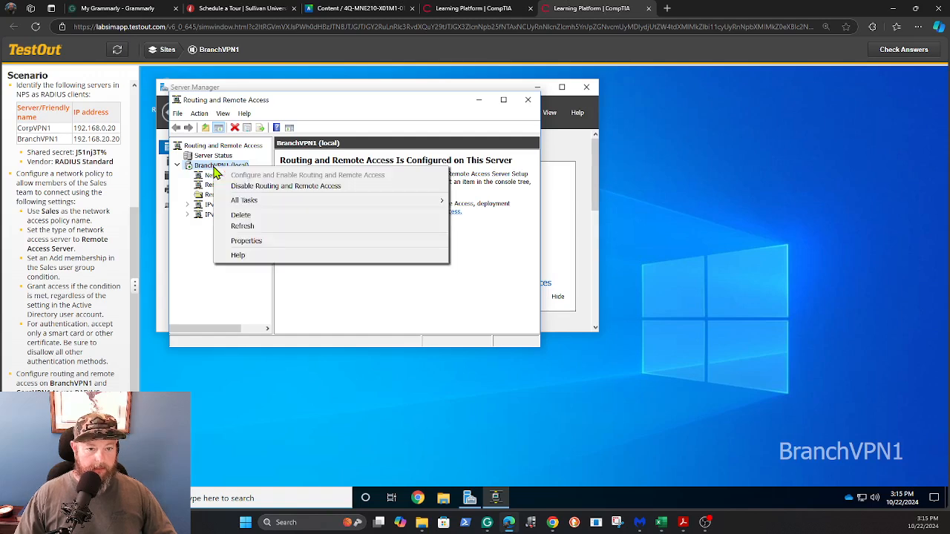
pyautogui.click(238, 245)
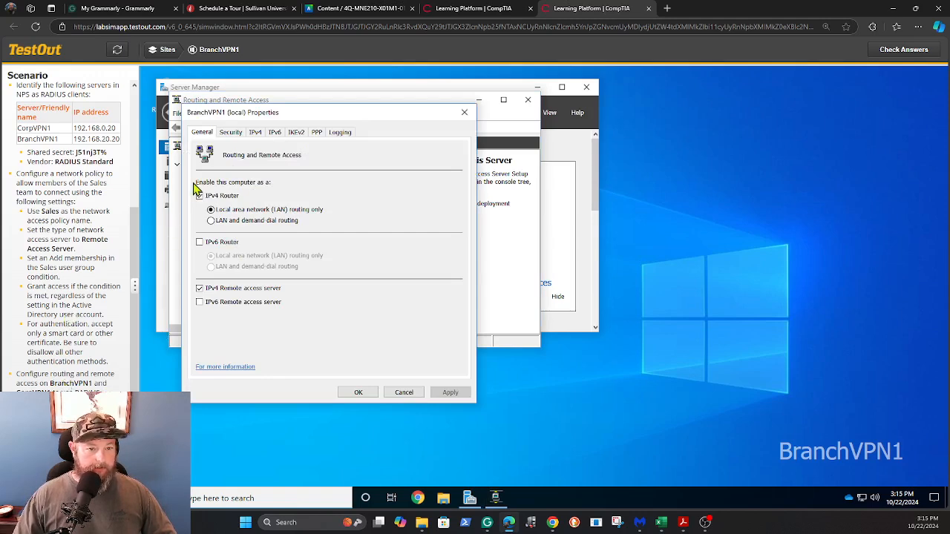
pyautogui.click(233, 133)
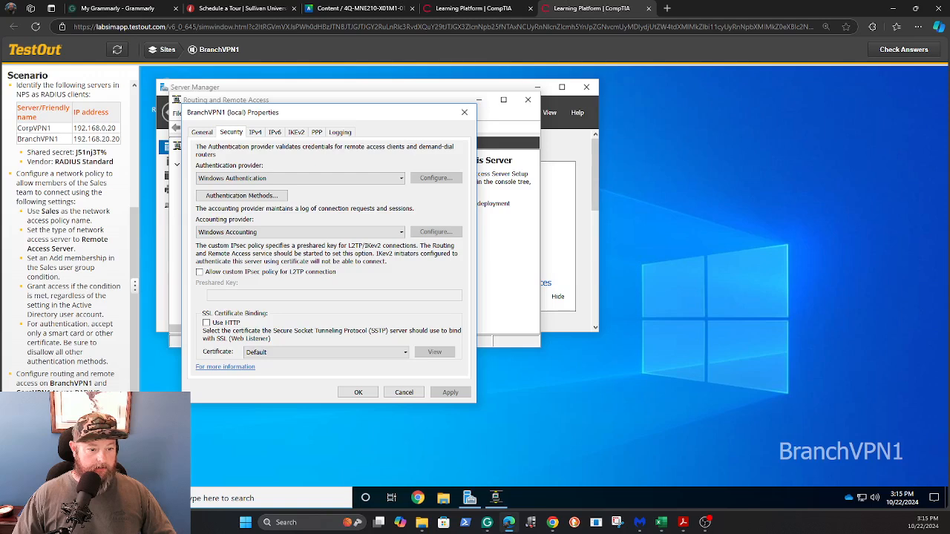
# Set the authentication provider to RADIUS Authentication and add CorpNPS as a RADIUS server
pyautogui.click(401, 183)
pyautogui.click(358, 192)
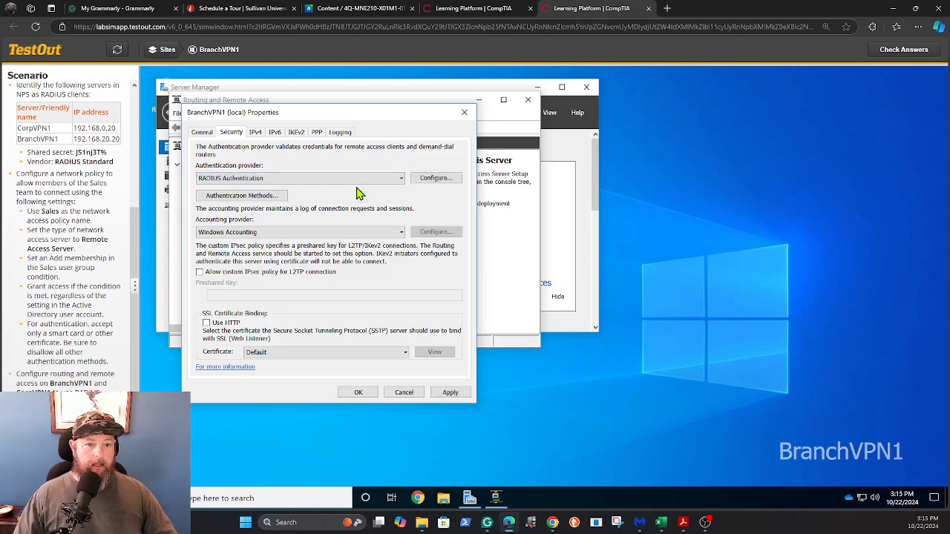
pyautogui.click(438, 184)
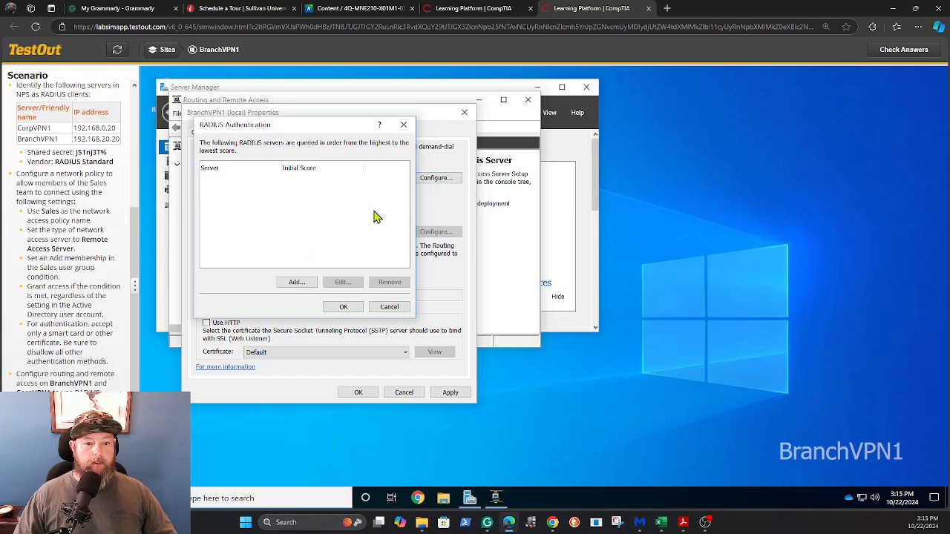
pyautogui.click(295, 283)
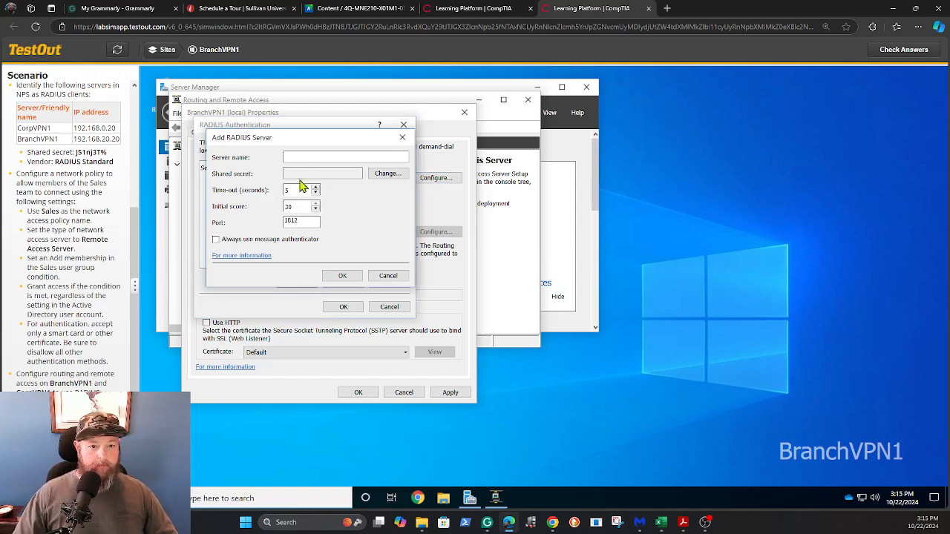
pyautogui.write('C')
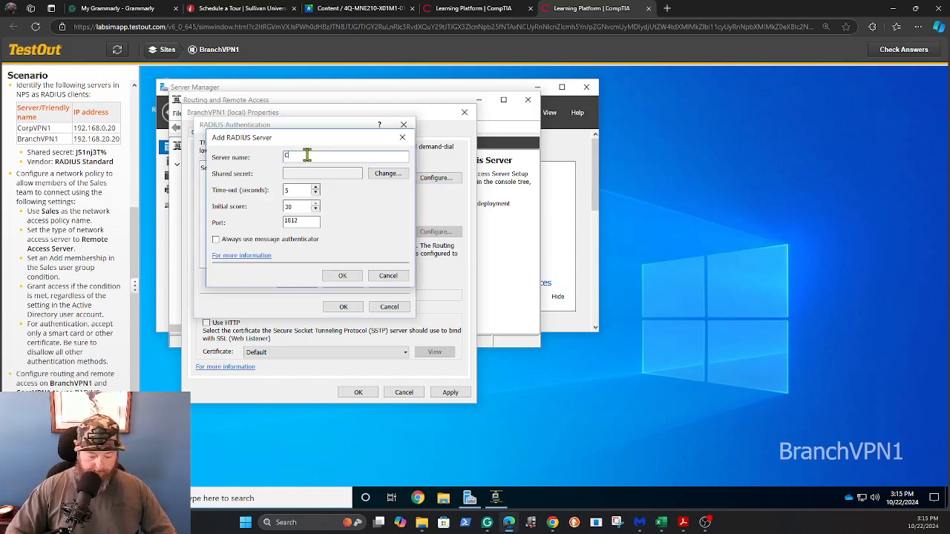
pyautogui.write('orp')
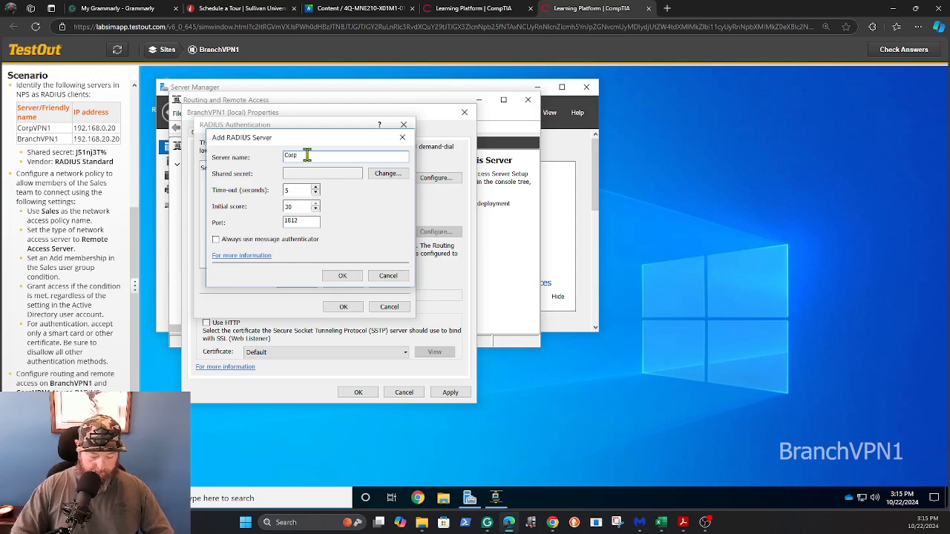
pyautogui.write('NPS')
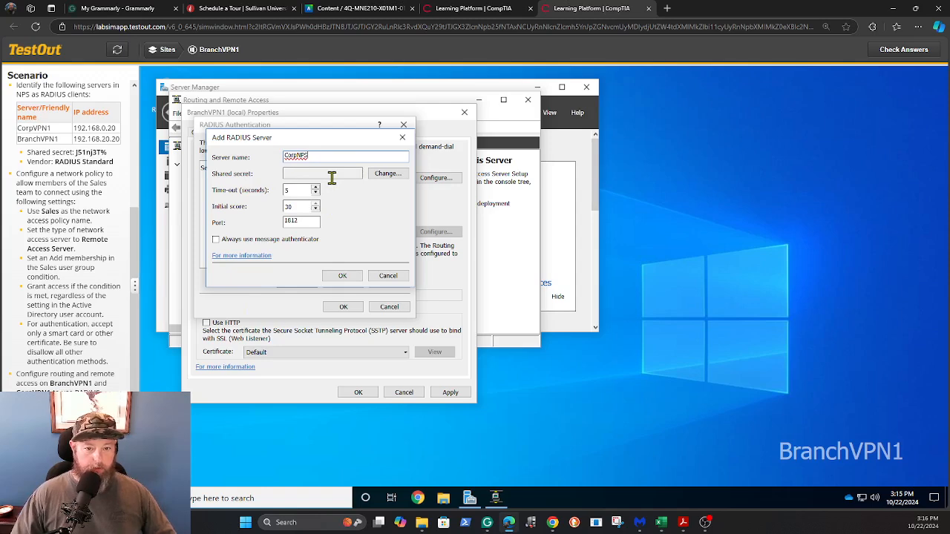
# Give CorpNPS the lab's shared secret and accept the RADIUS server settings
pyautogui.click(387, 176)
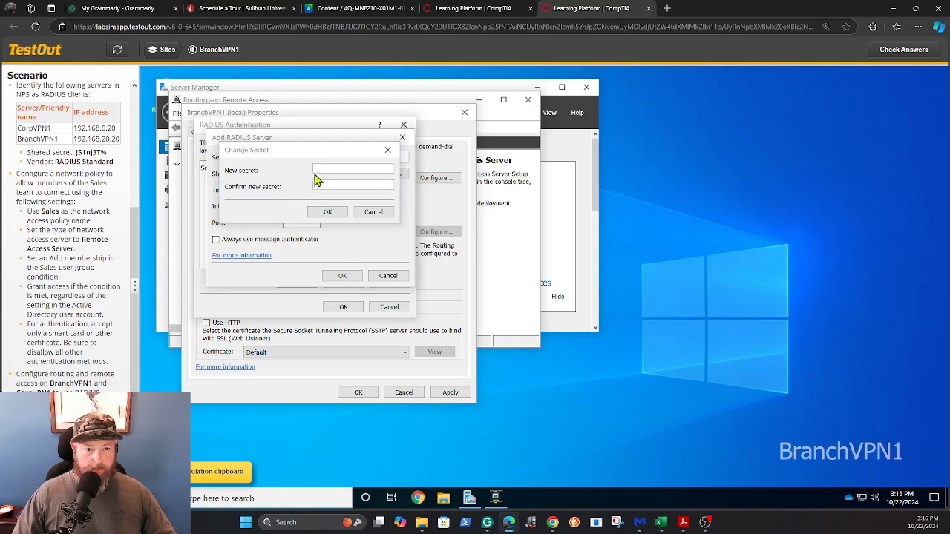
pyautogui.click(326, 168)
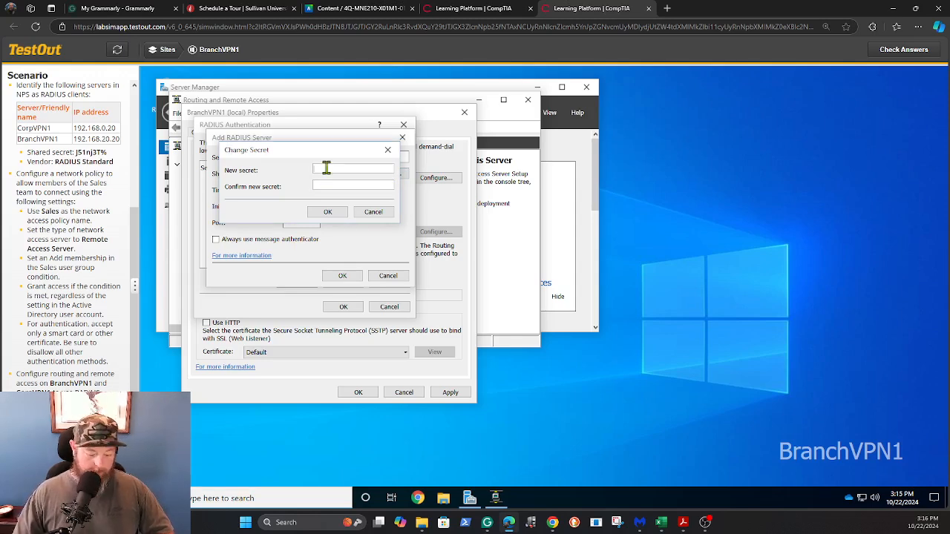
pyautogui.hotkey('ctrl', 'v')
pyautogui.click(326, 186)
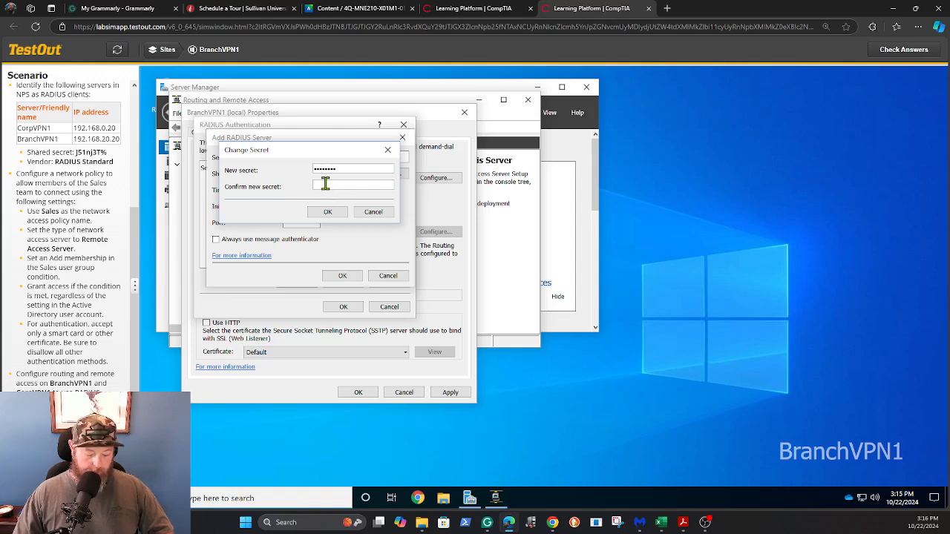
pyautogui.hotkey('ctrl', 'v')
pyautogui.click(327, 212)
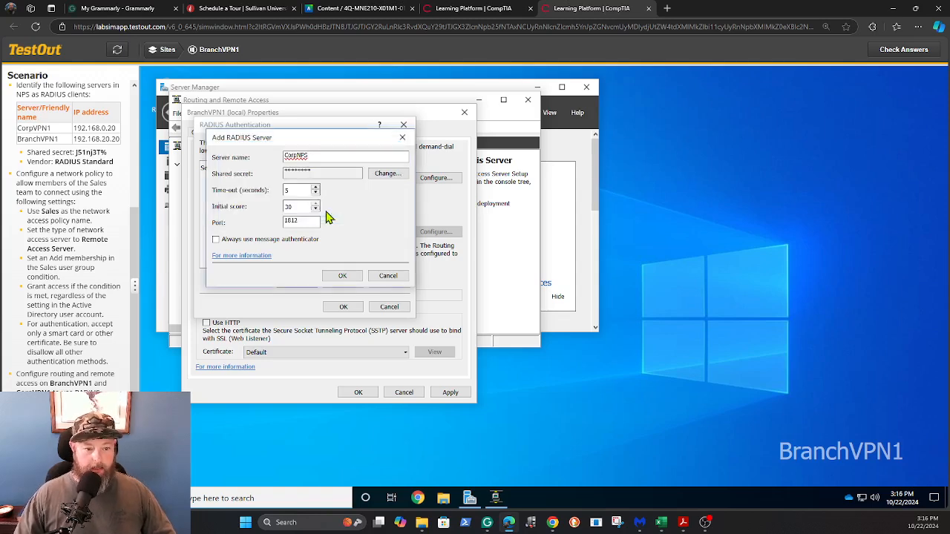
pyautogui.click(335, 279)
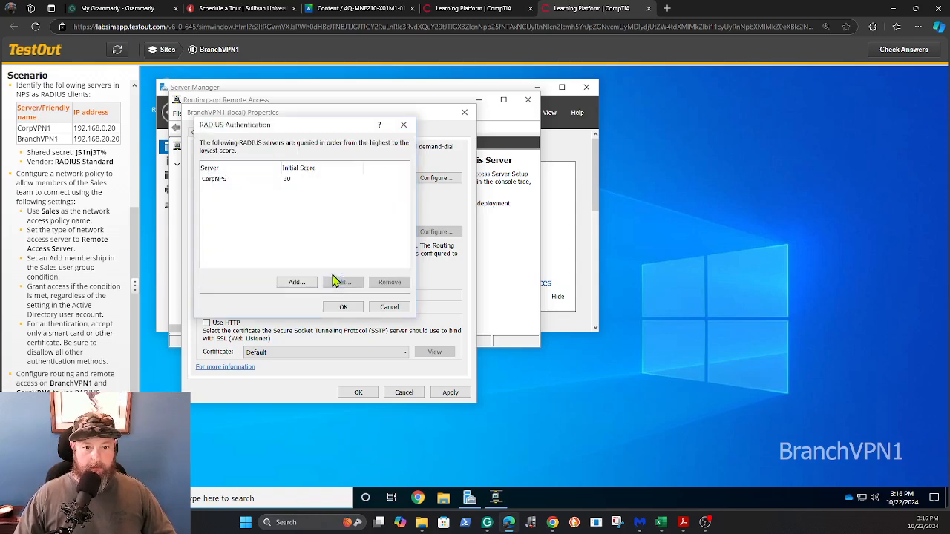
pyautogui.click(343, 307)
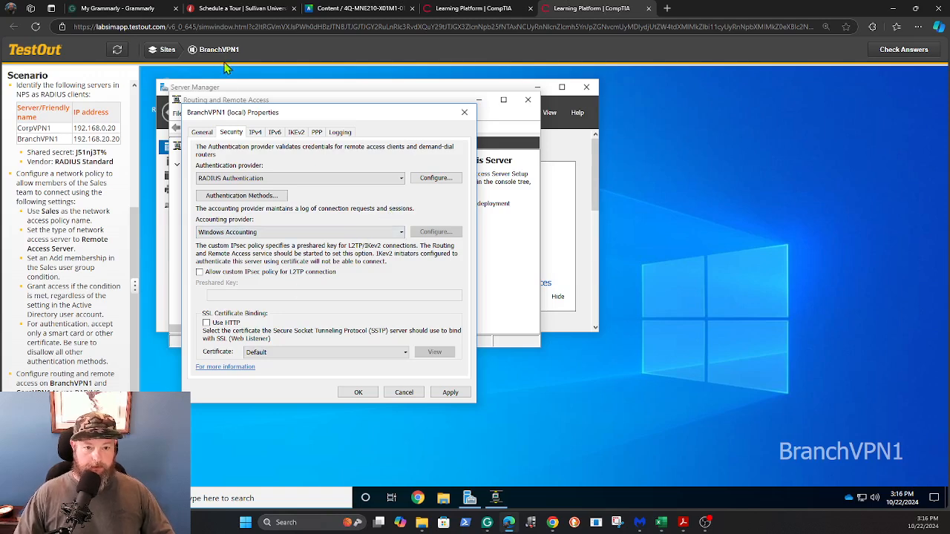
# Switch BranchVPN1's accounting provider to RADIUS Accounting and add CorpNPS as the accounting server
pyautogui.click(402, 234)
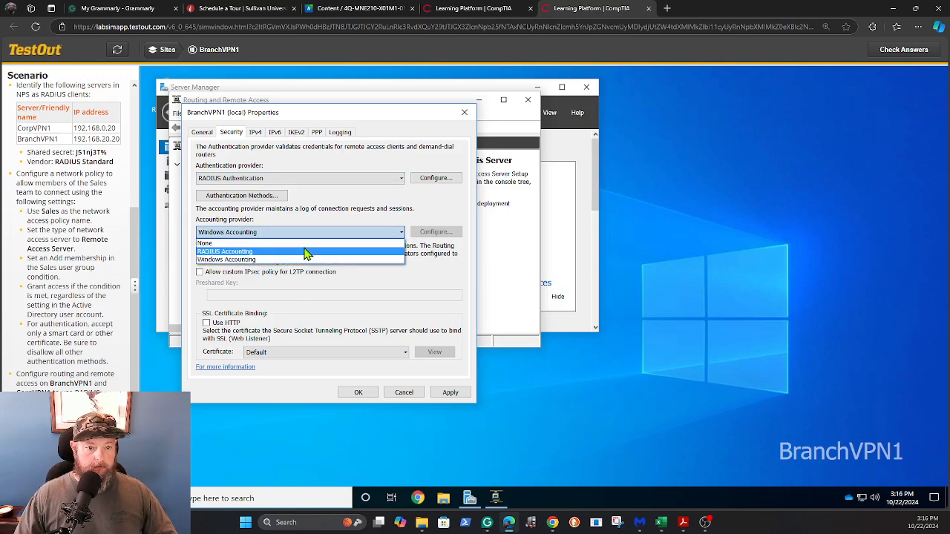
pyautogui.click(261, 253)
pyautogui.click(434, 233)
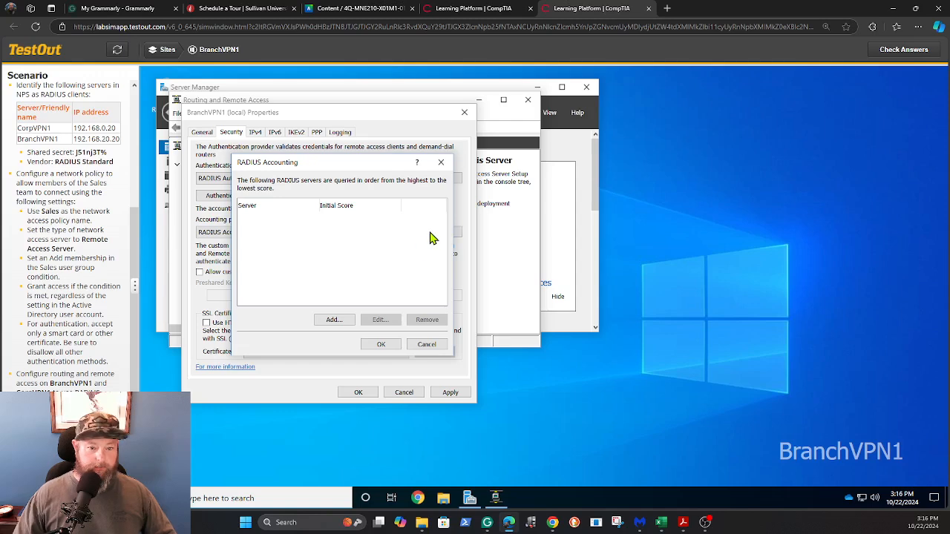
pyautogui.click(334, 321)
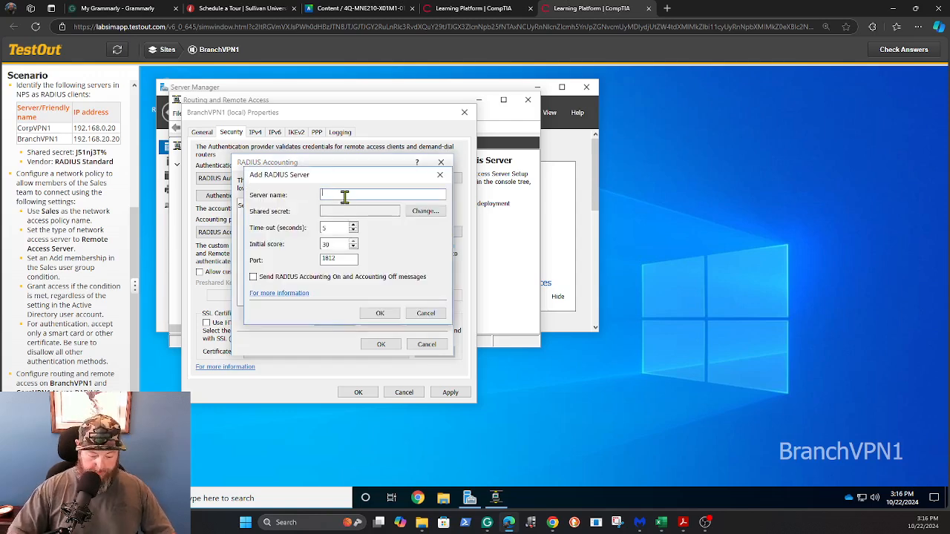
pyautogui.write('Corp')
pyautogui.write('VPN')
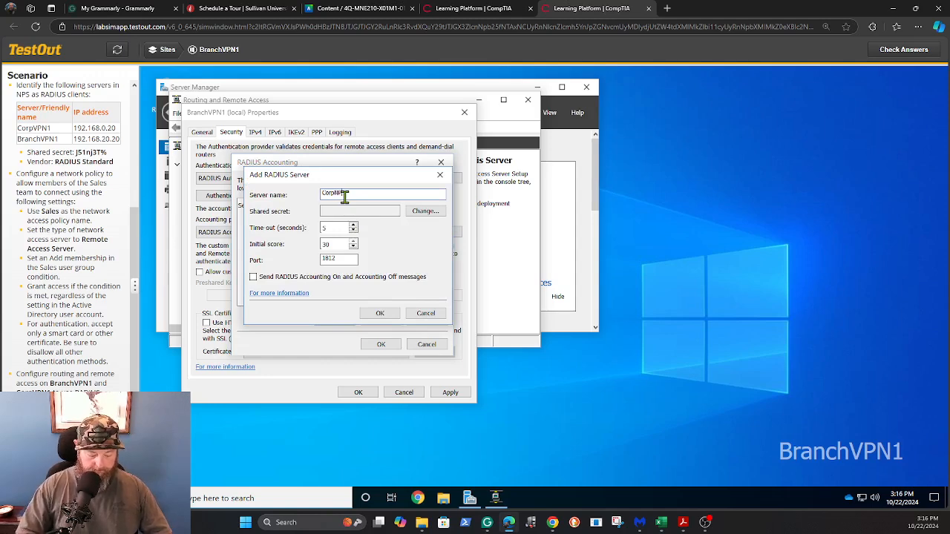
# Paste and confirm the shared secret for CorpNPS, then save and close BranchVPN1's properties
pyautogui.click(423, 212)
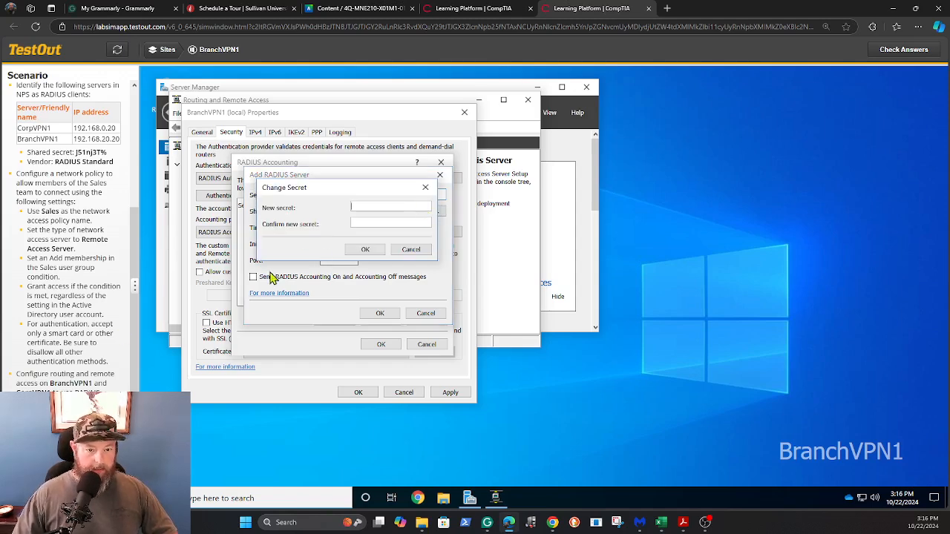
pyautogui.hotkey('ctrl', 'v')
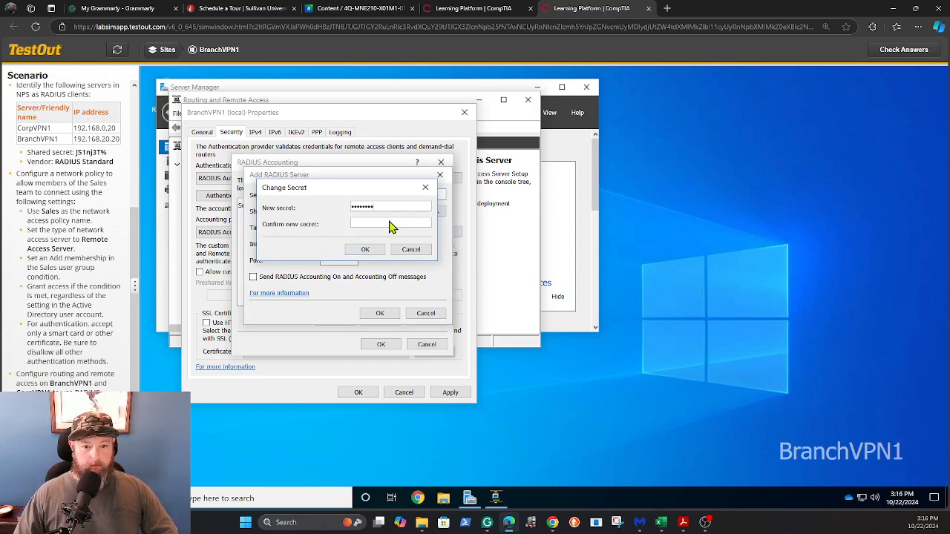
pyautogui.click(389, 221)
pyautogui.hotkey('ctrl', 'v')
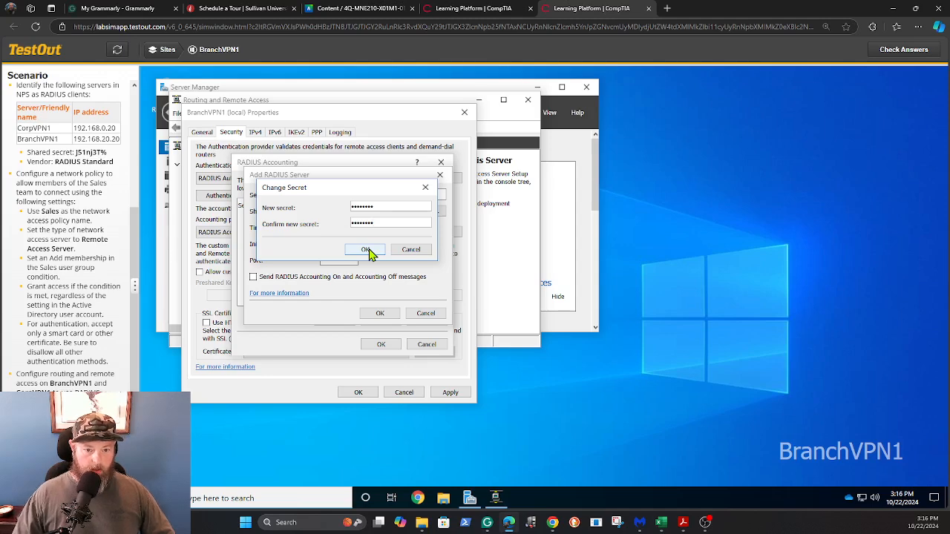
pyautogui.click(369, 250)
pyautogui.click(377, 314)
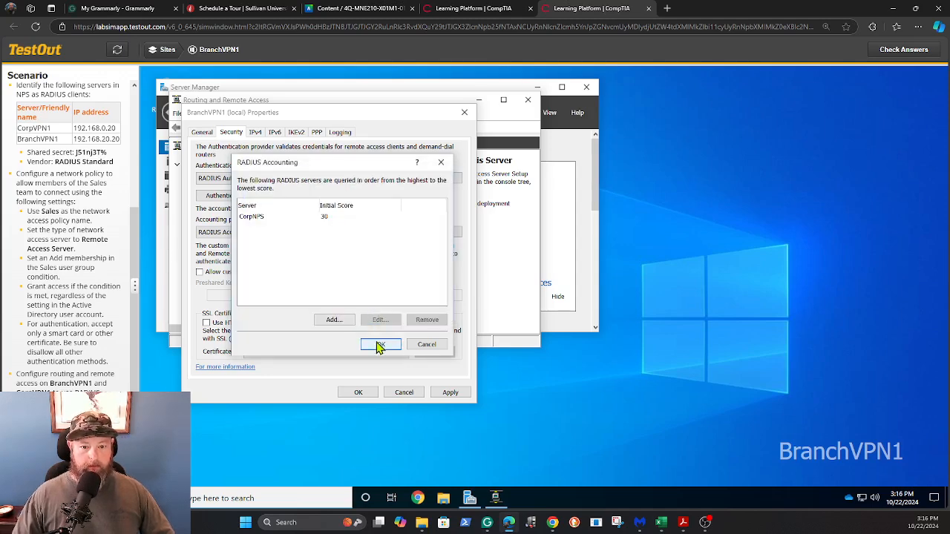
pyautogui.click(378, 345)
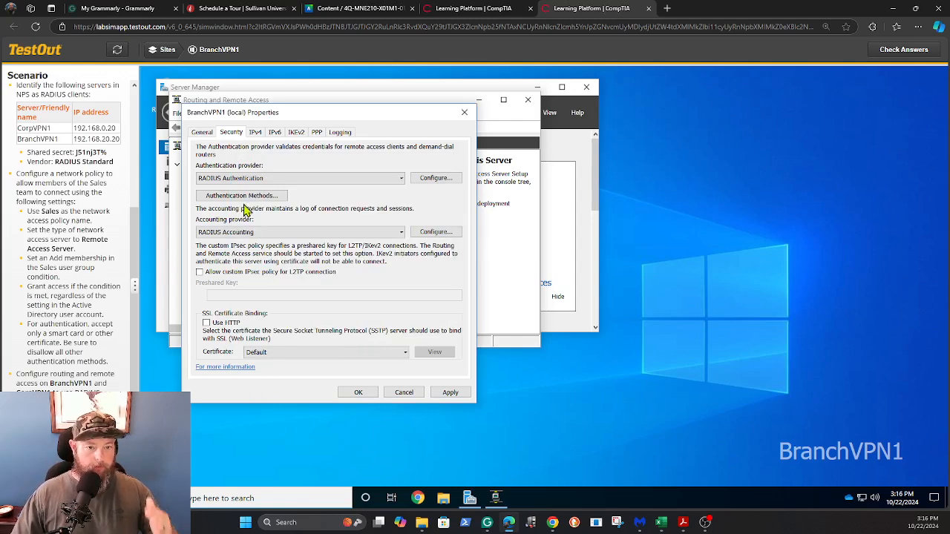
pyautogui.click(360, 393)
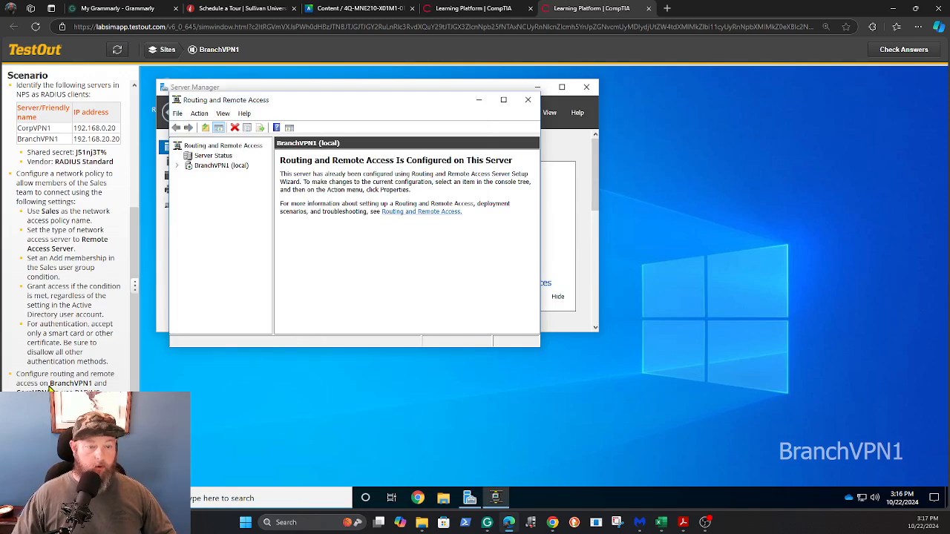
# Connect to CorpVPN1 and open its Routing and Remote Access server properties on the Security tab
pyautogui.click(165, 52)
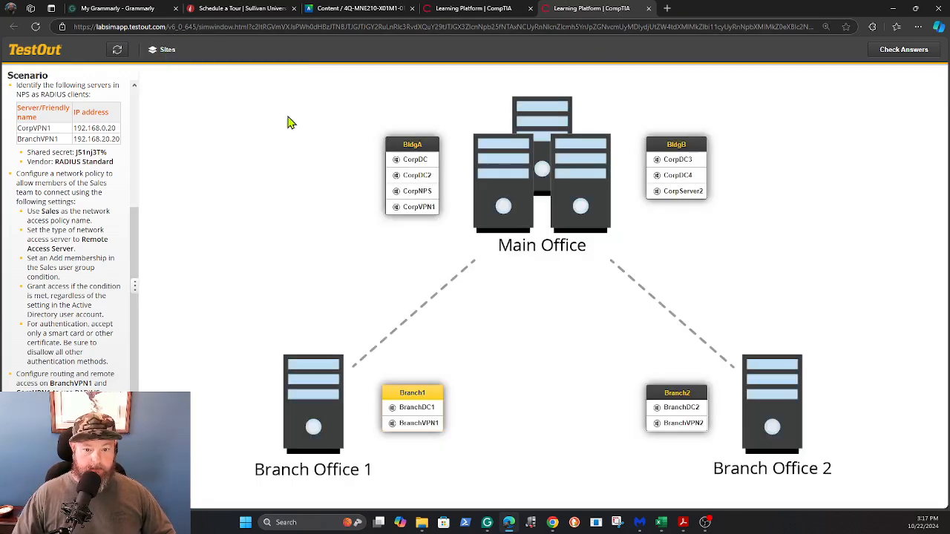
pyautogui.click(419, 208)
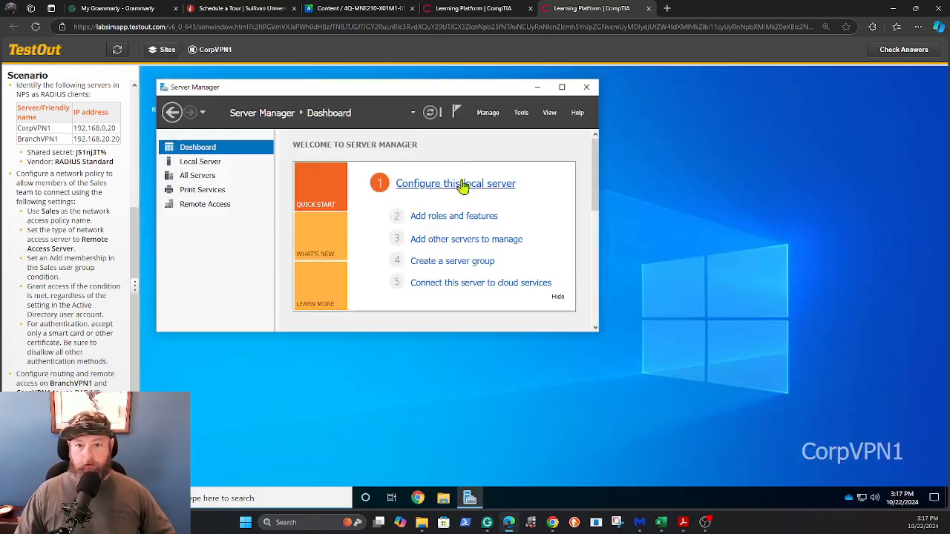
pyautogui.click(521, 114)
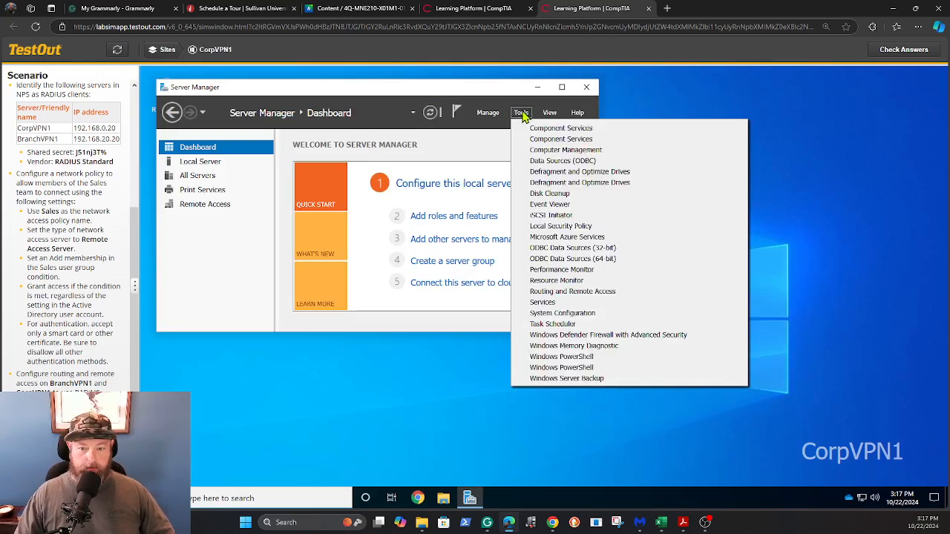
pyautogui.click(567, 291)
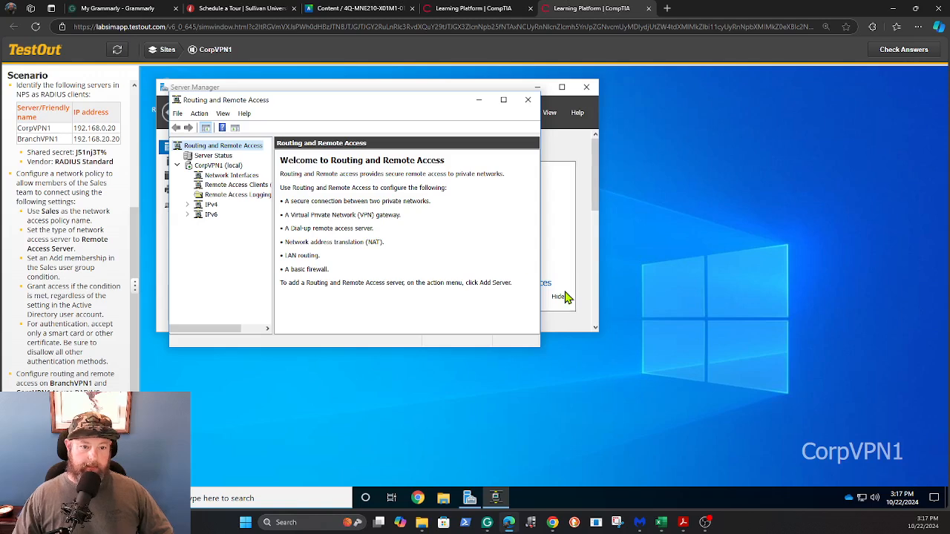
pyautogui.click(220, 166)
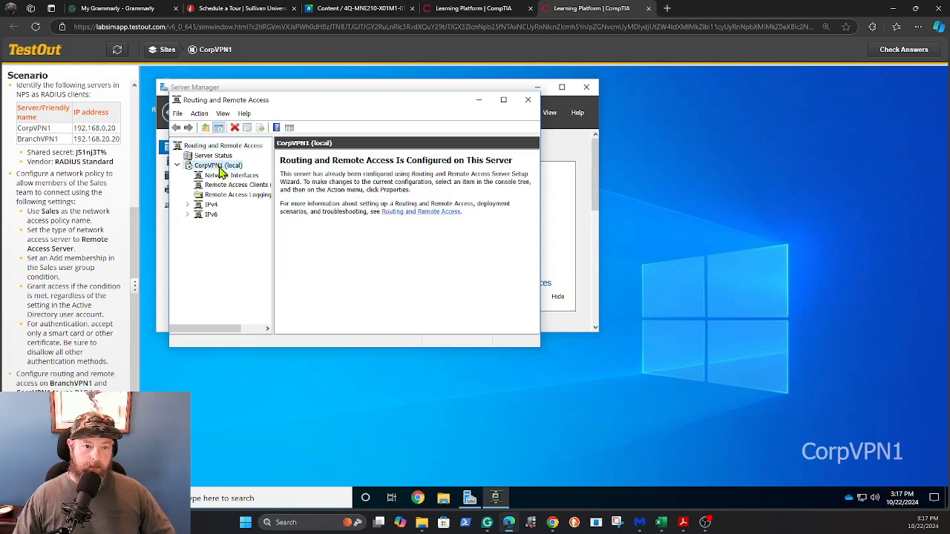
pyautogui.rightClick(220, 170)
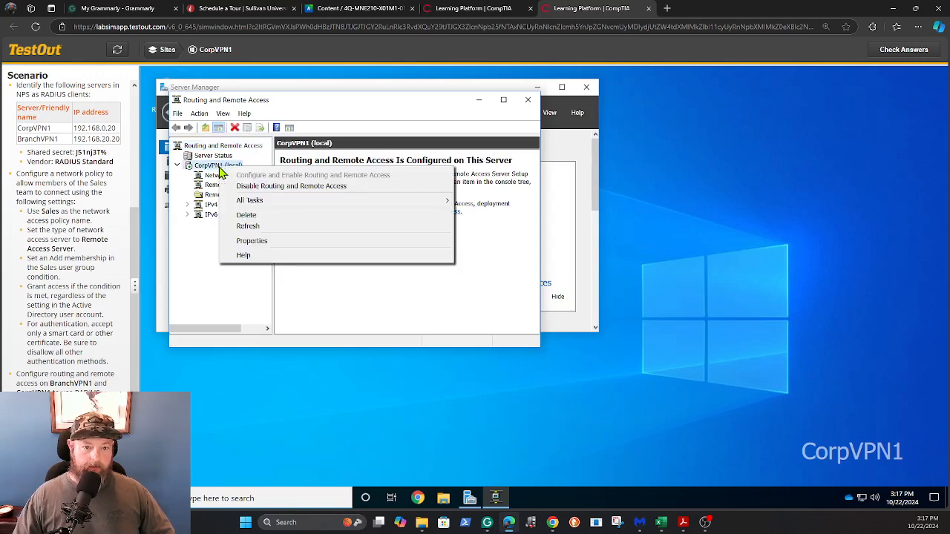
pyautogui.click(249, 242)
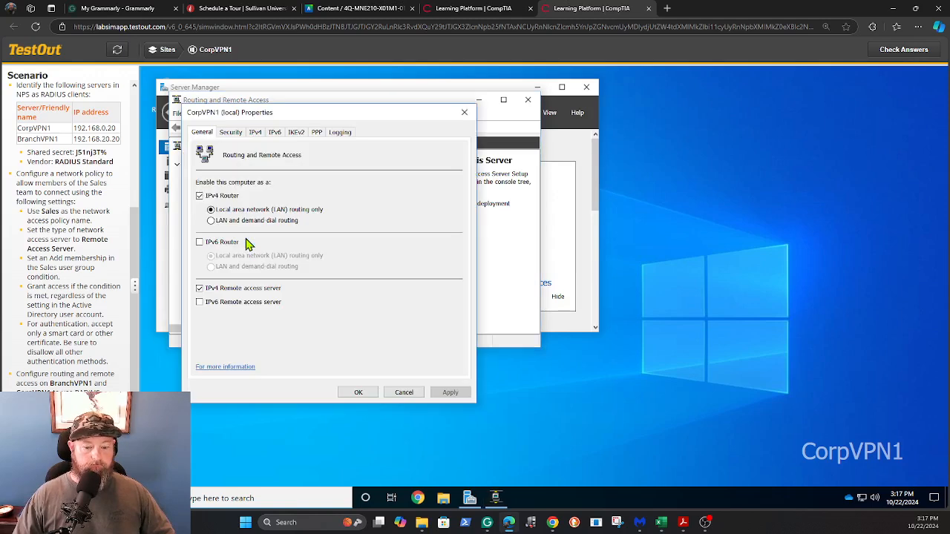
pyautogui.click(231, 132)
# Set CorpVPN1's authentication provider to RADIUS Authentication and add CorpNPS as the server
pyautogui.click(401, 178)
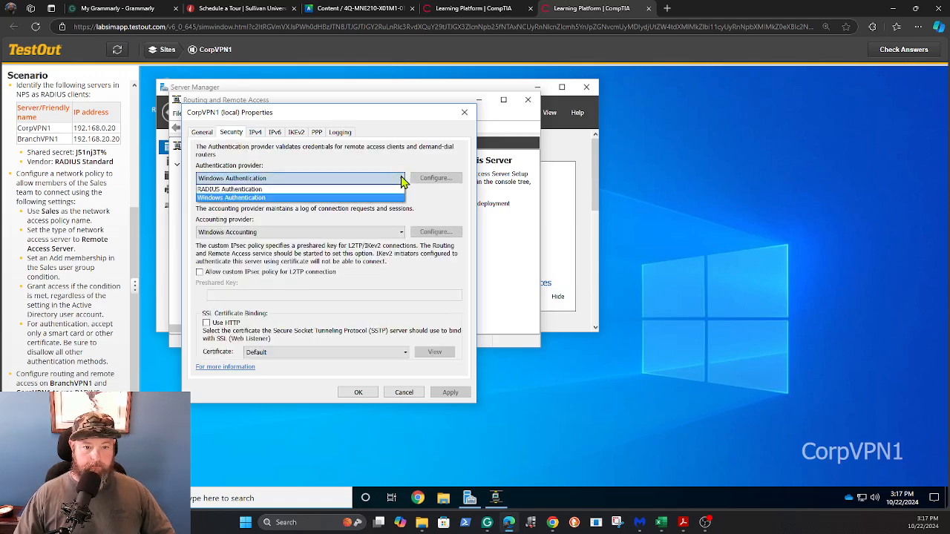
pyautogui.click(365, 195)
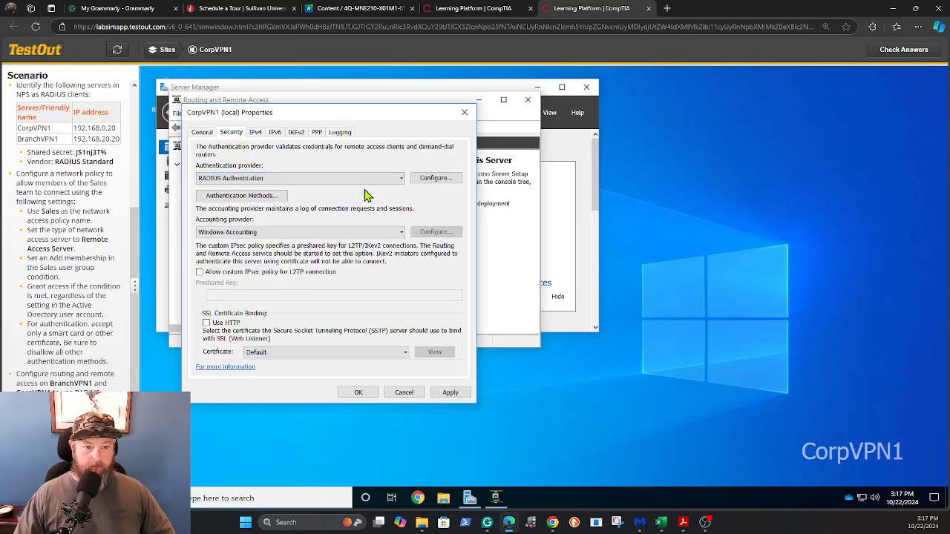
pyautogui.click(435, 179)
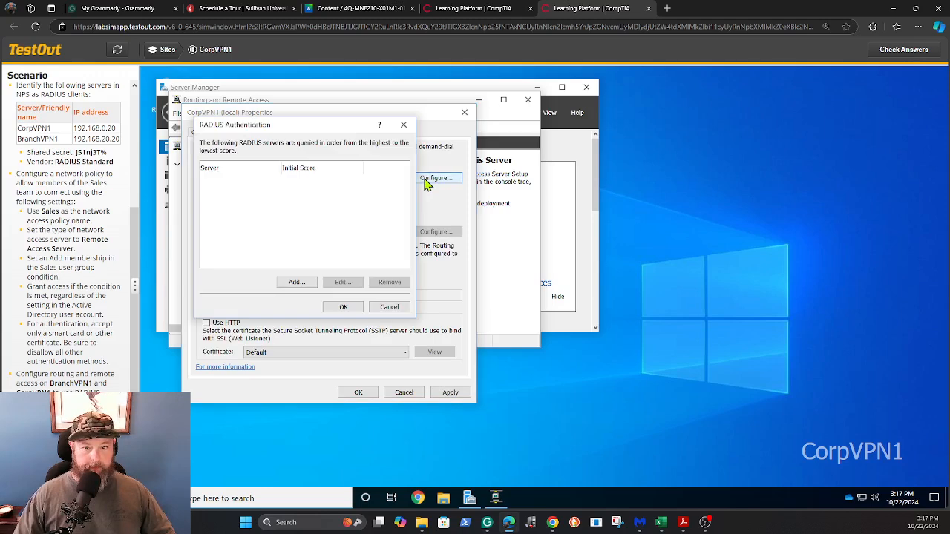
pyautogui.click(297, 283)
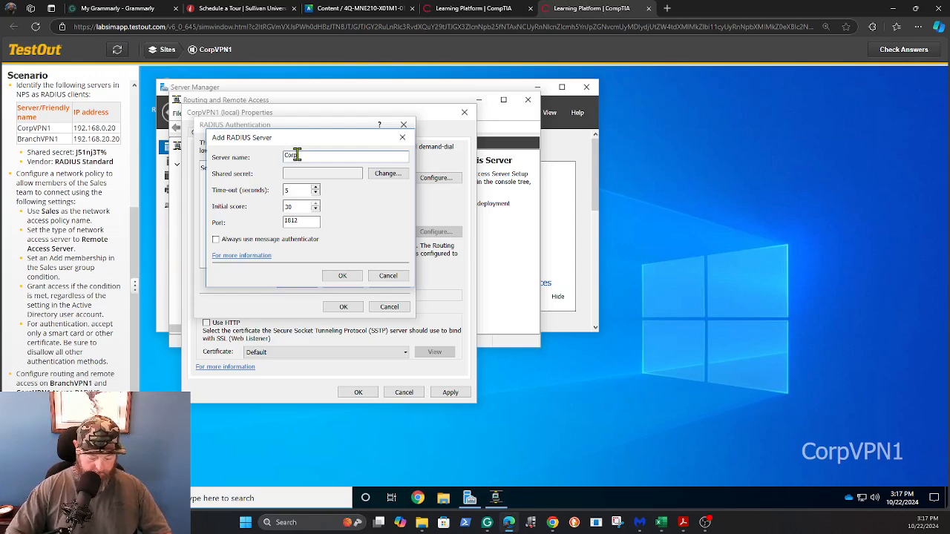
pyautogui.write('NPS')
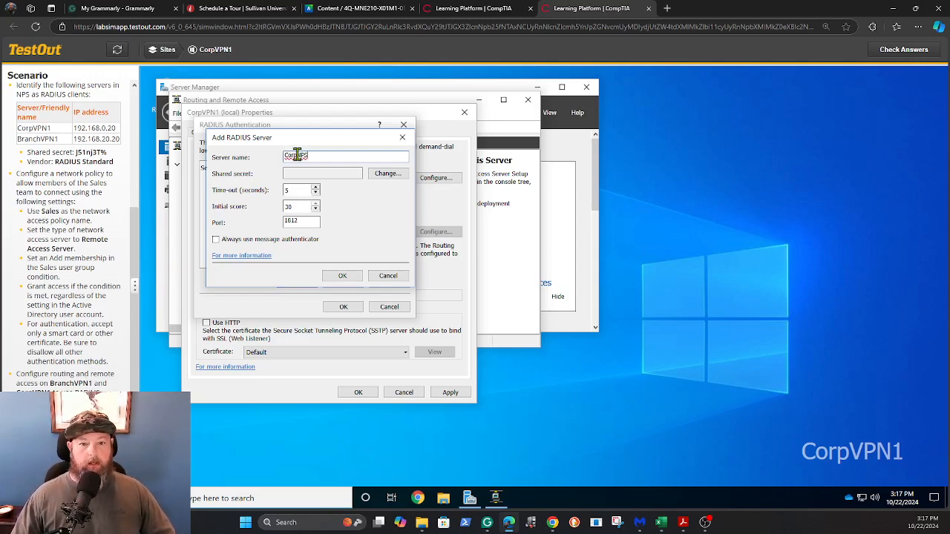
# Enter and confirm the shared secret for CorpNPS, then accept the authentication server list
pyautogui.click(385, 177)
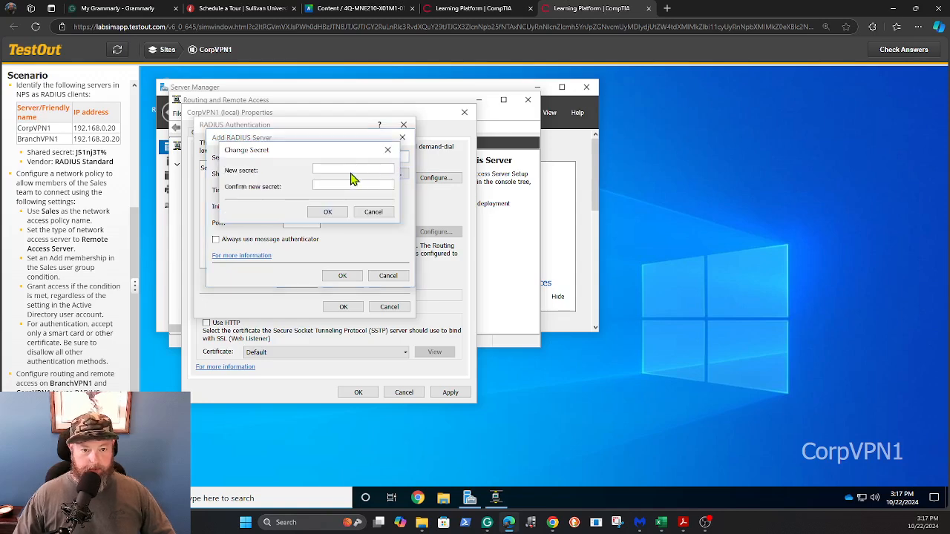
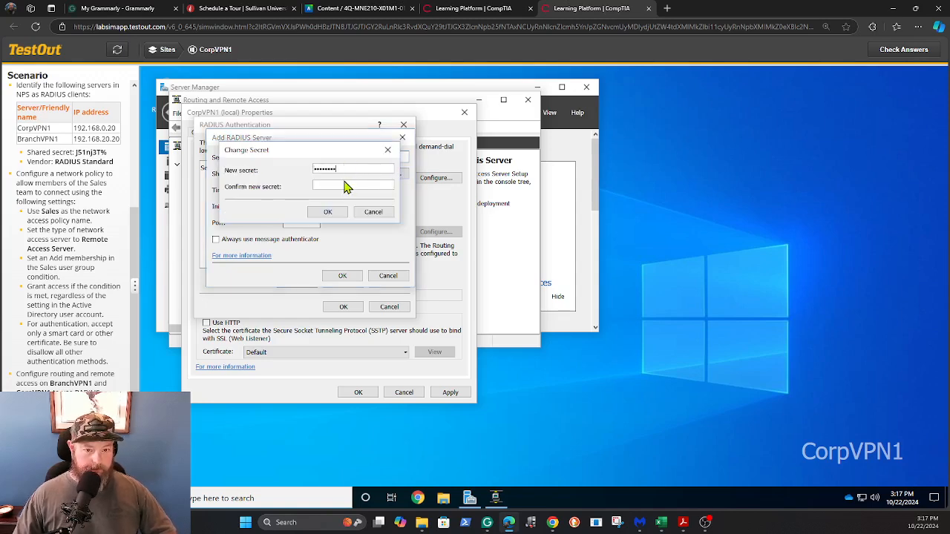
pyautogui.click(341, 186)
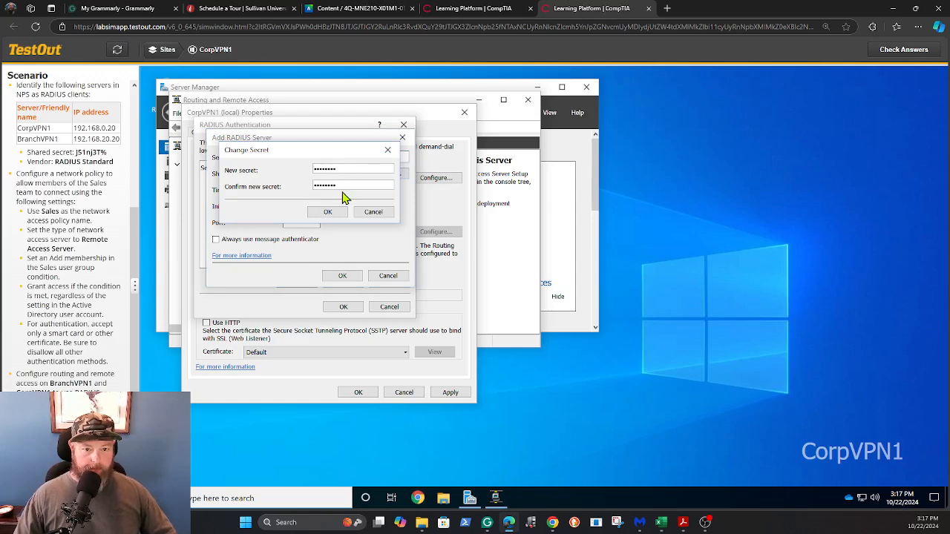
pyautogui.click(333, 212)
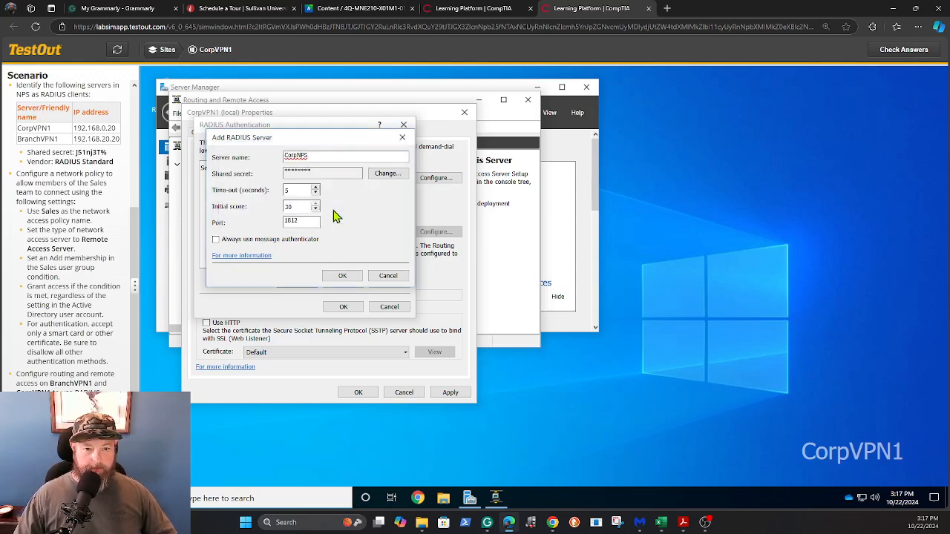
pyautogui.click(341, 277)
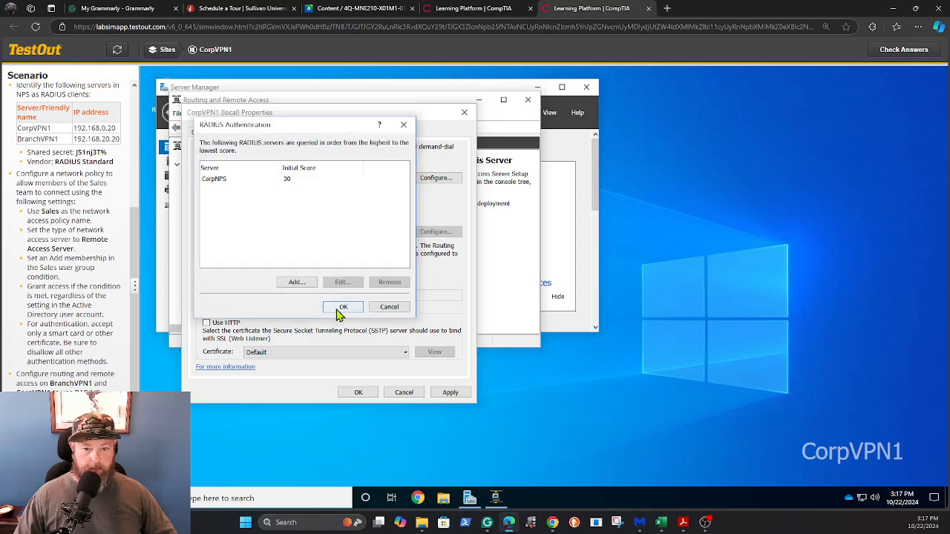
pyautogui.click(342, 309)
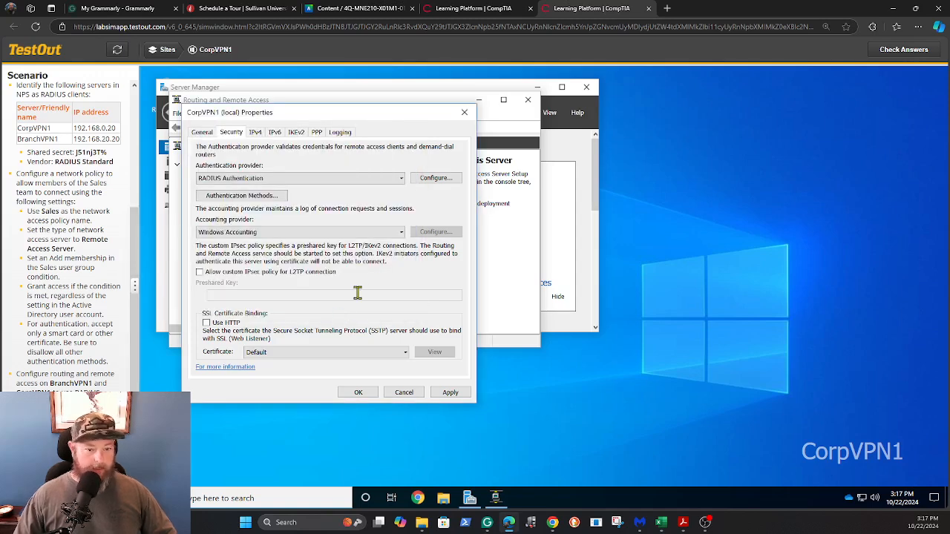
# Switch CorpVPN1's accounting provider to RADIUS Accounting and add CorpNPS as the accounting server
pyautogui.click(402, 238)
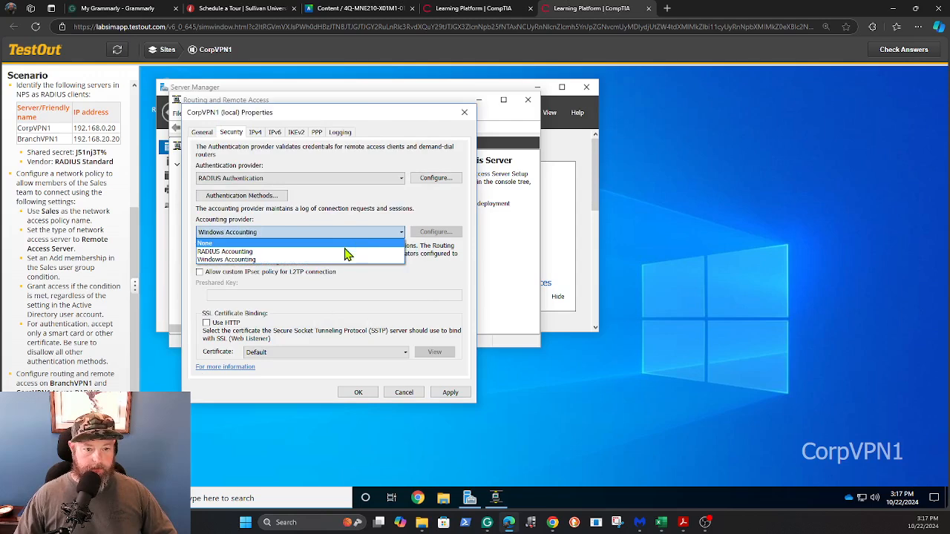
pyautogui.click(369, 259)
pyautogui.click(430, 234)
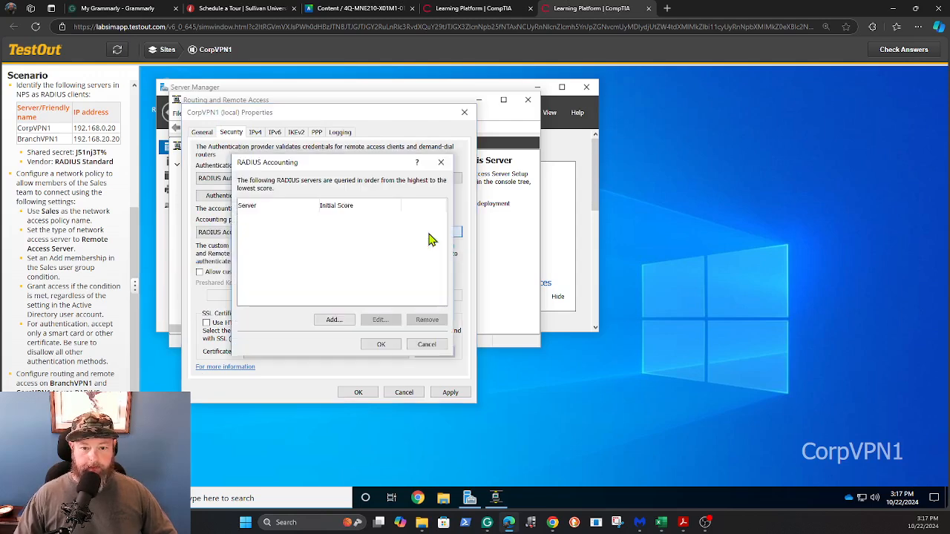
pyautogui.click(333, 320)
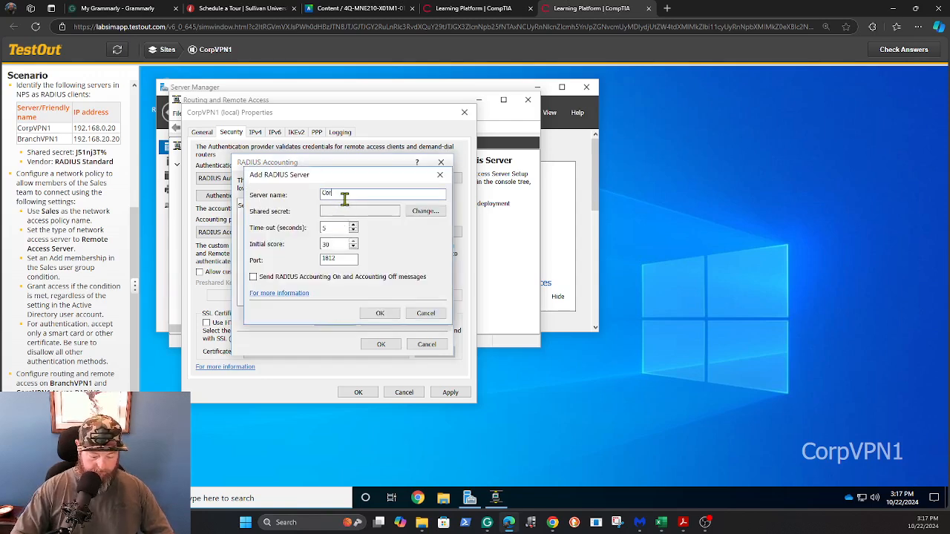
pyautogui.write('CorpVPN1')
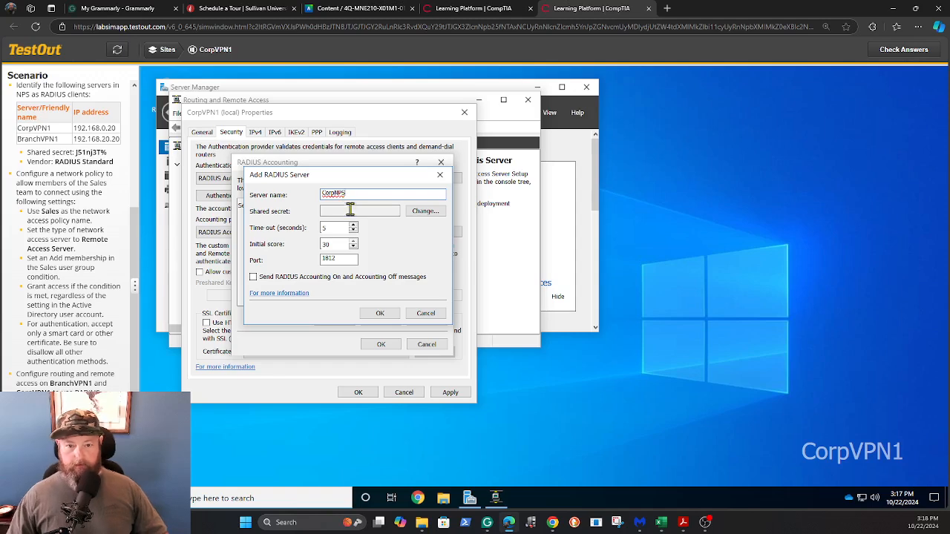
# Enter and confirm the shared secret for CorpNPS, then save and close CorpVPN1's properties
pyautogui.click(417, 213)
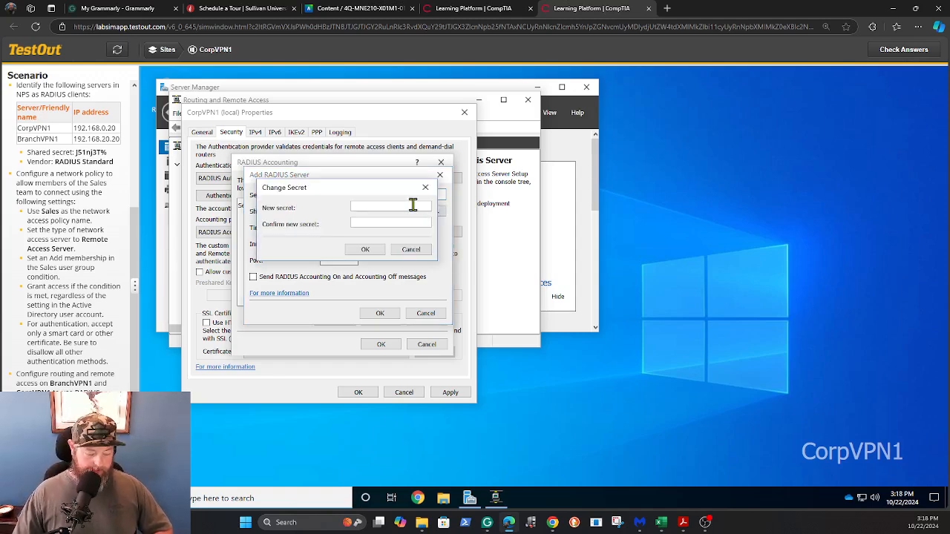
pyautogui.click(396, 223)
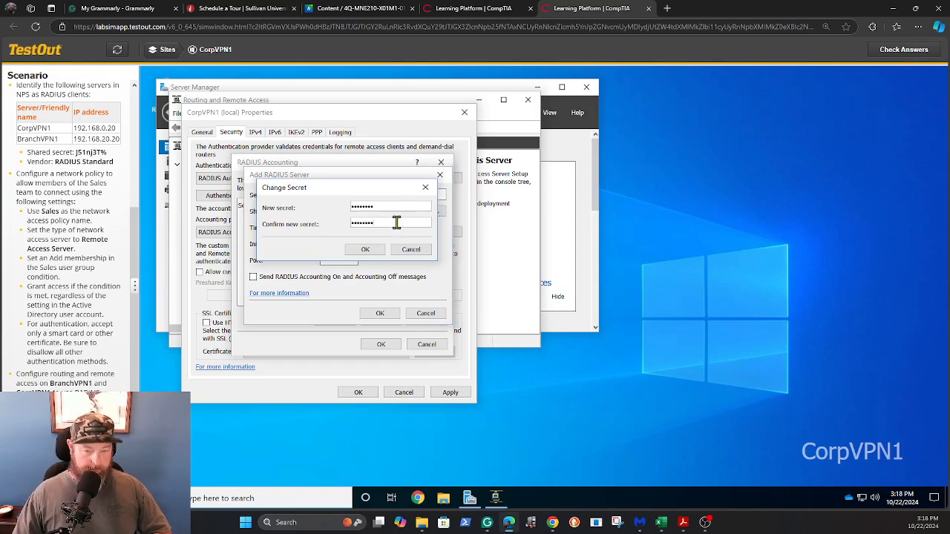
pyautogui.click(365, 250)
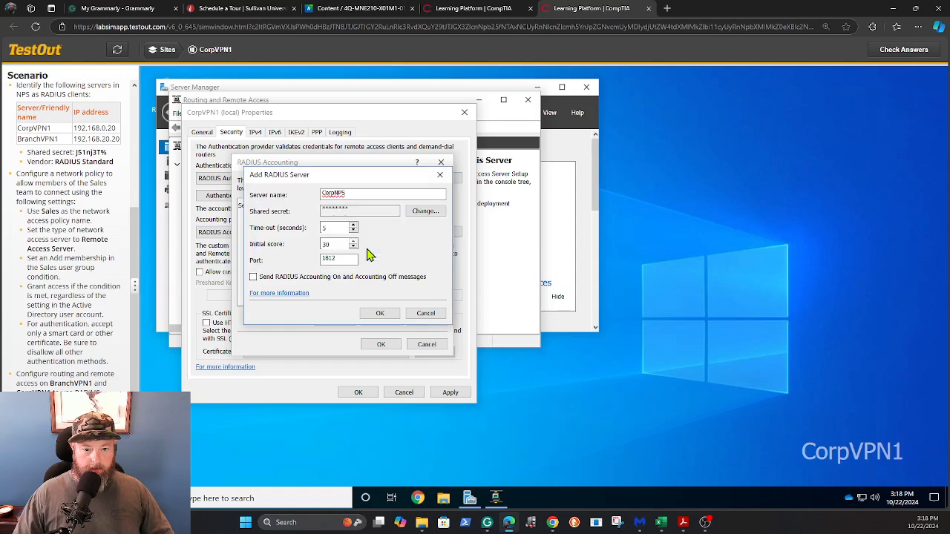
pyautogui.click(378, 316)
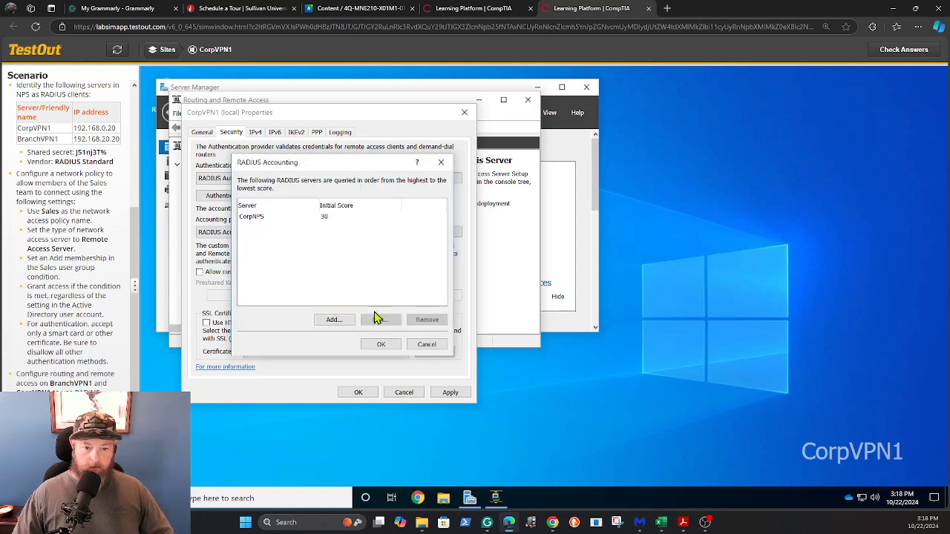
pyautogui.click(379, 345)
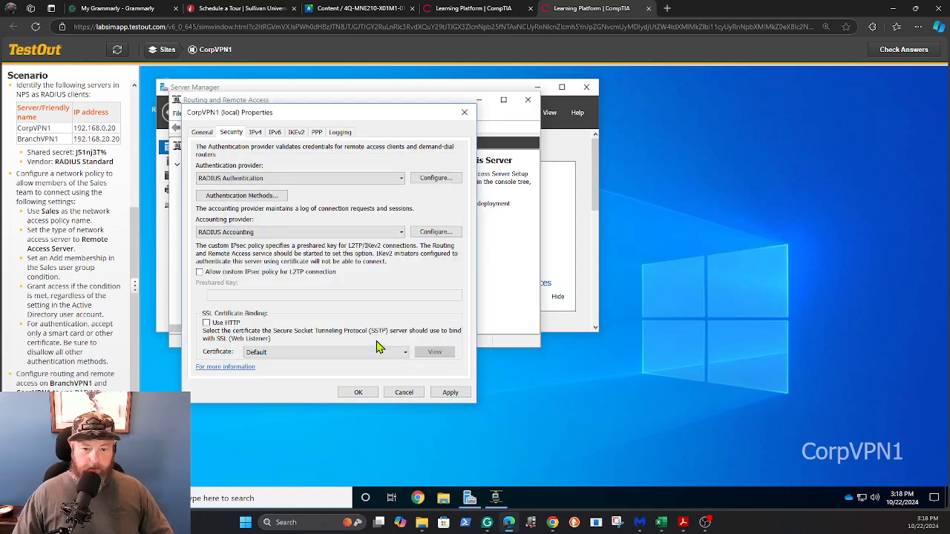
pyautogui.click(355, 392)
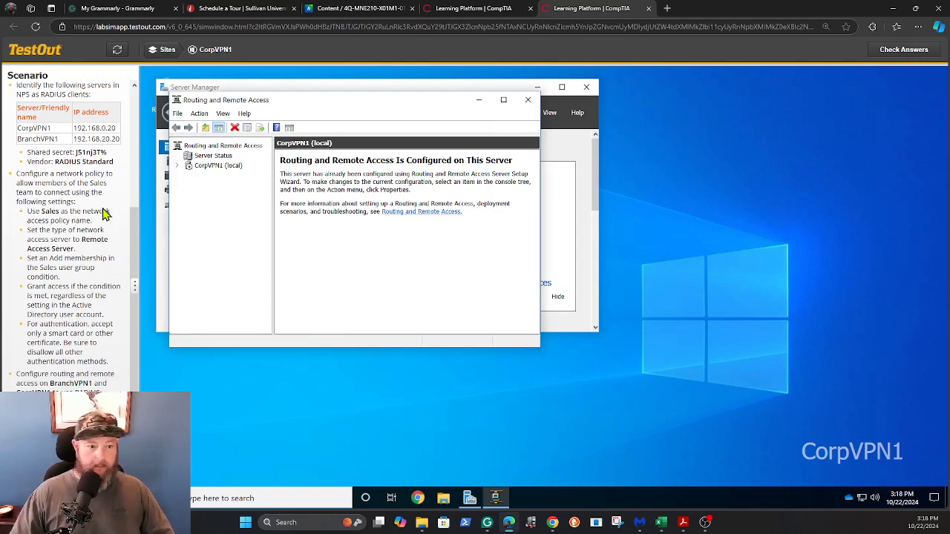
# Check the lab answers to confirm a 5/5 (100%) score
pyautogui.click(904, 52)
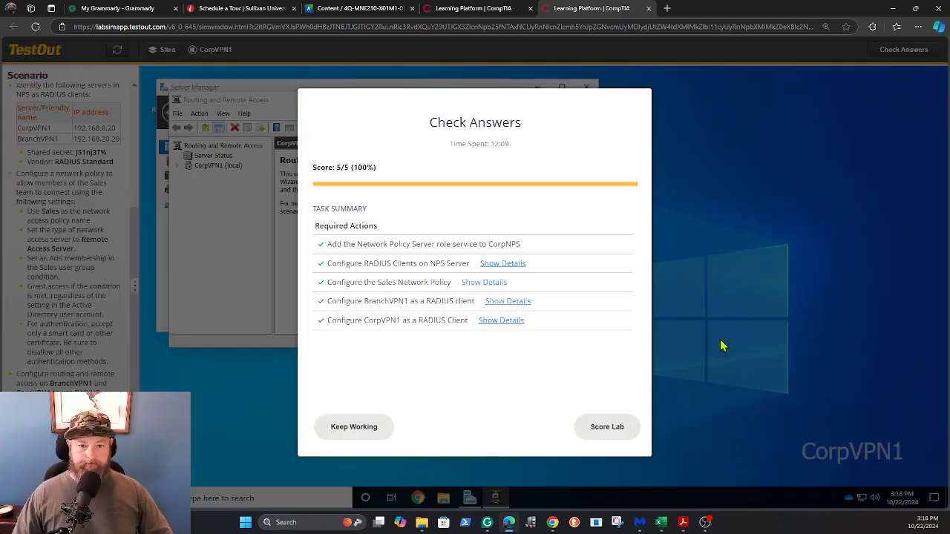